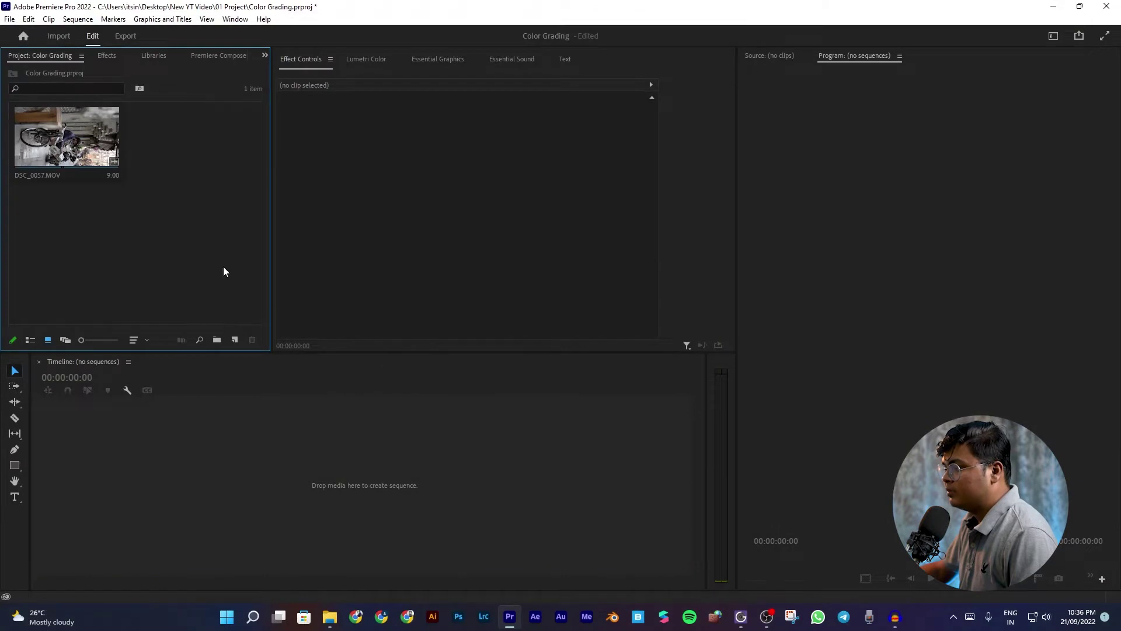
# Start a new sequence for the imported DSC_0057.MOV footage
pyautogui.click(235, 339)
# Create a verticle 24p sequence with DSC_0057.MOV, keeping the sequence settings
pyautogui.click(255, 351)
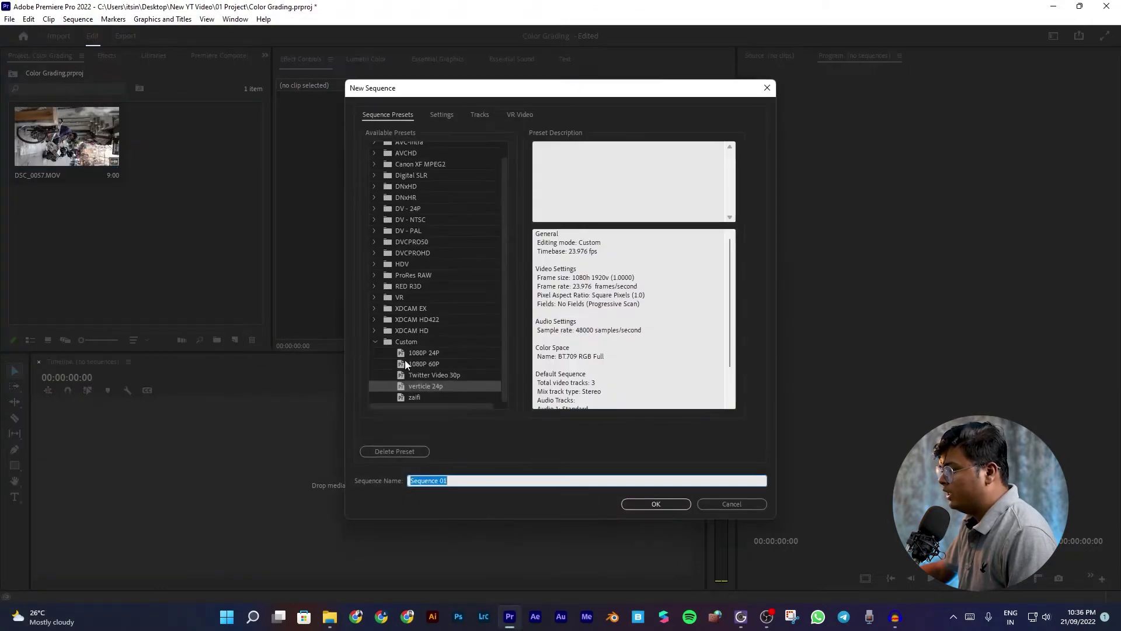
pyautogui.click(656, 504)
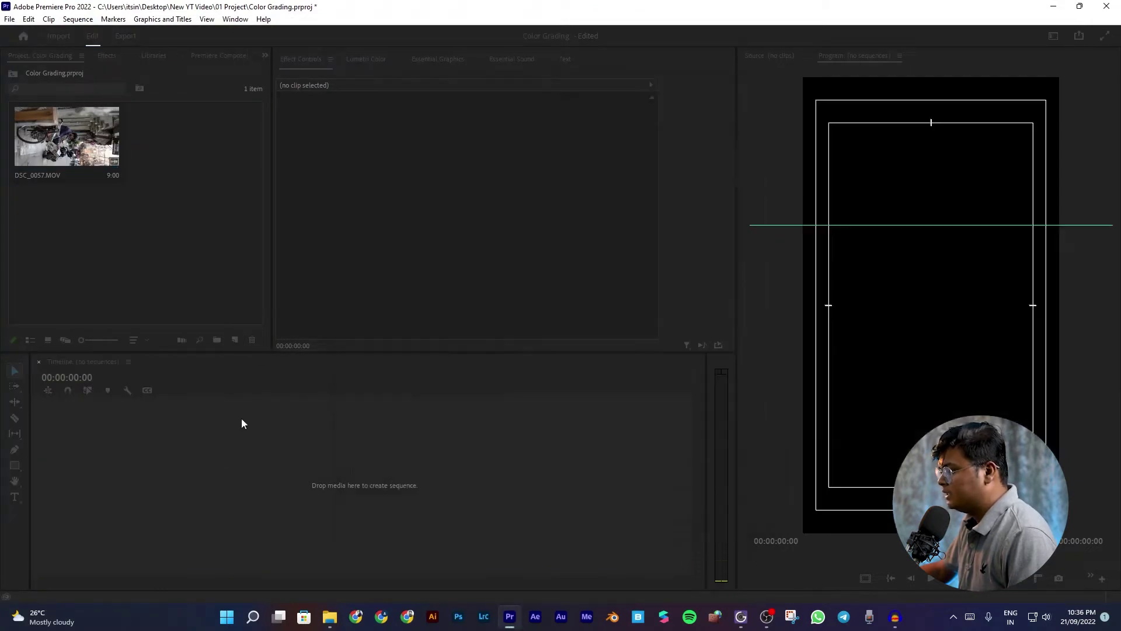
pyautogui.moveTo(66, 160); pyautogui.dragTo(167, 483)
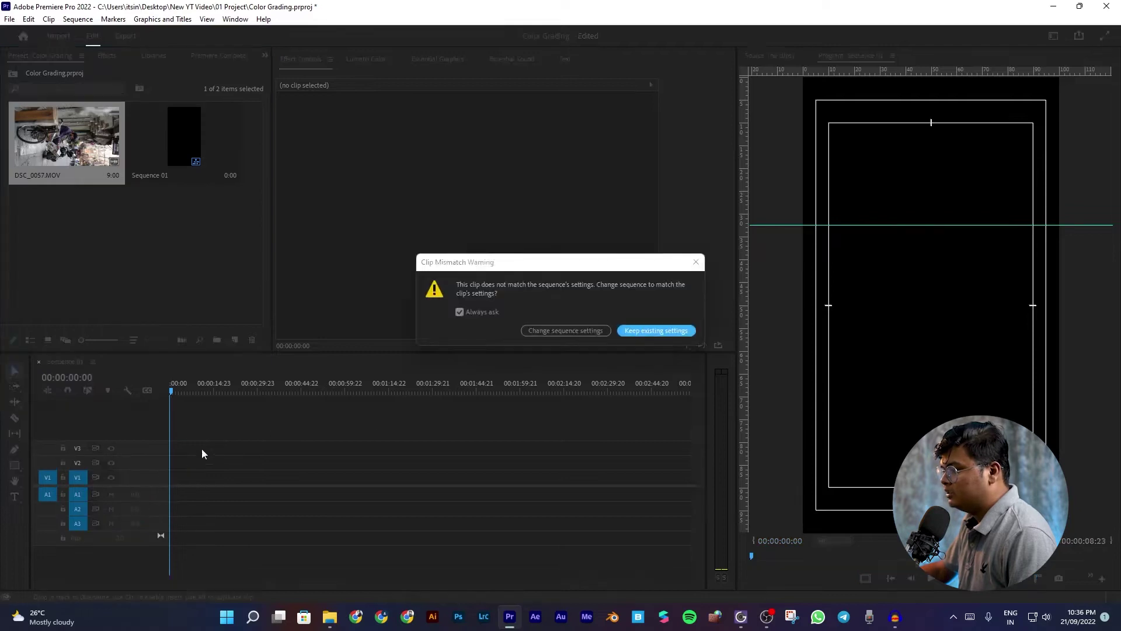
pyautogui.click(653, 331)
# Unlink the clip's audio from its video and delete the audio
pyautogui.click(180, 478)
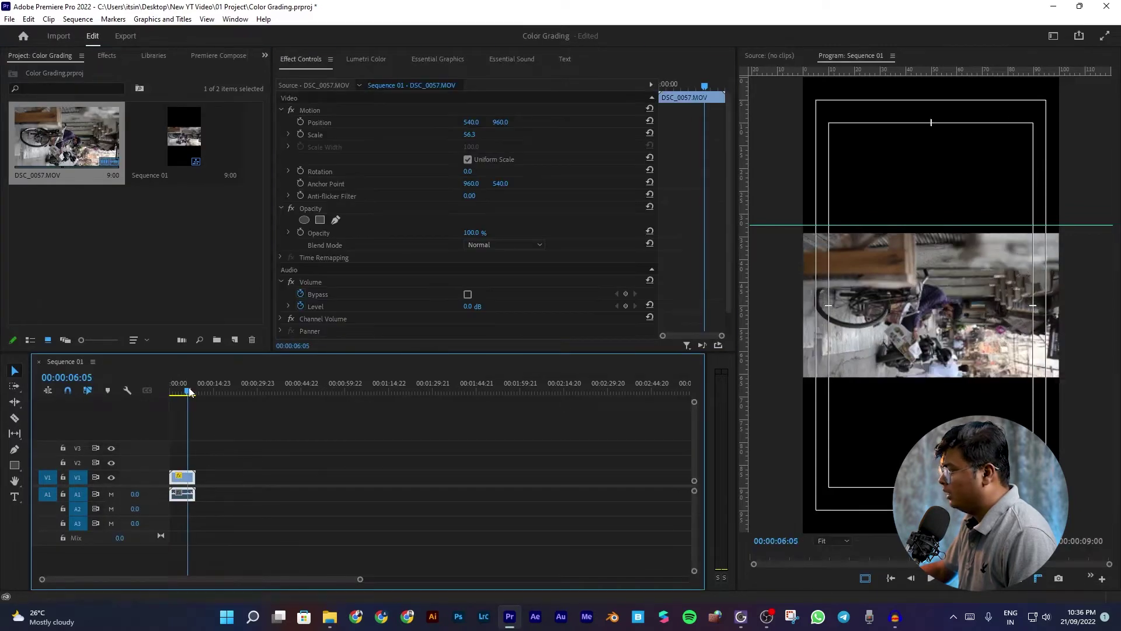
pyautogui.press('=')
pyautogui.press('=')
pyautogui.press('=')
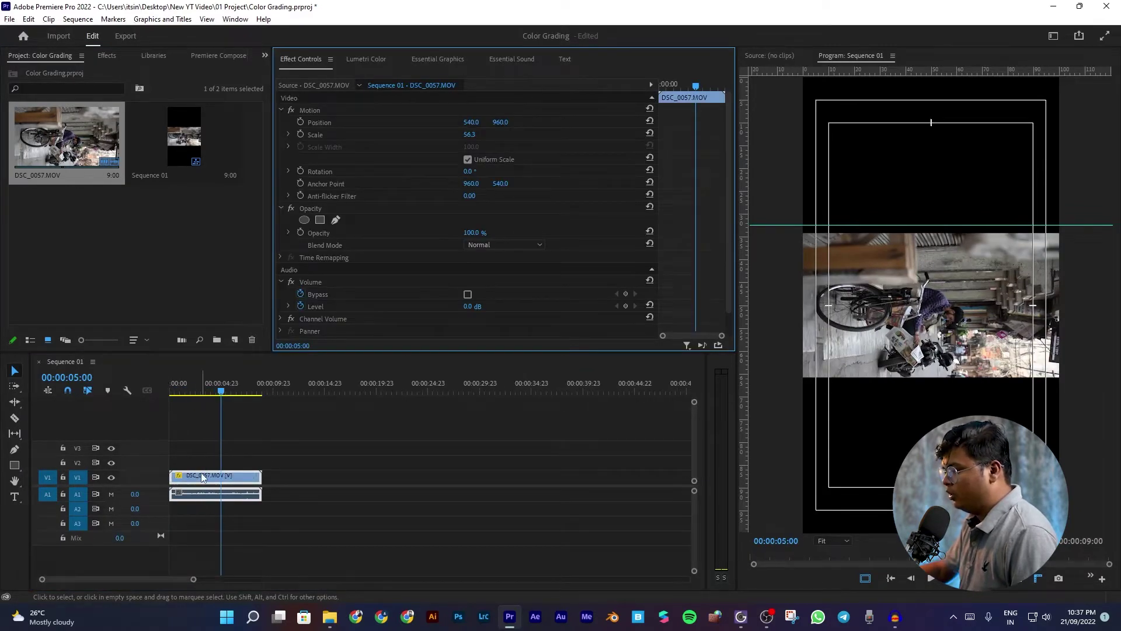
pyautogui.rightClick(201, 478)
pyautogui.click(237, 210)
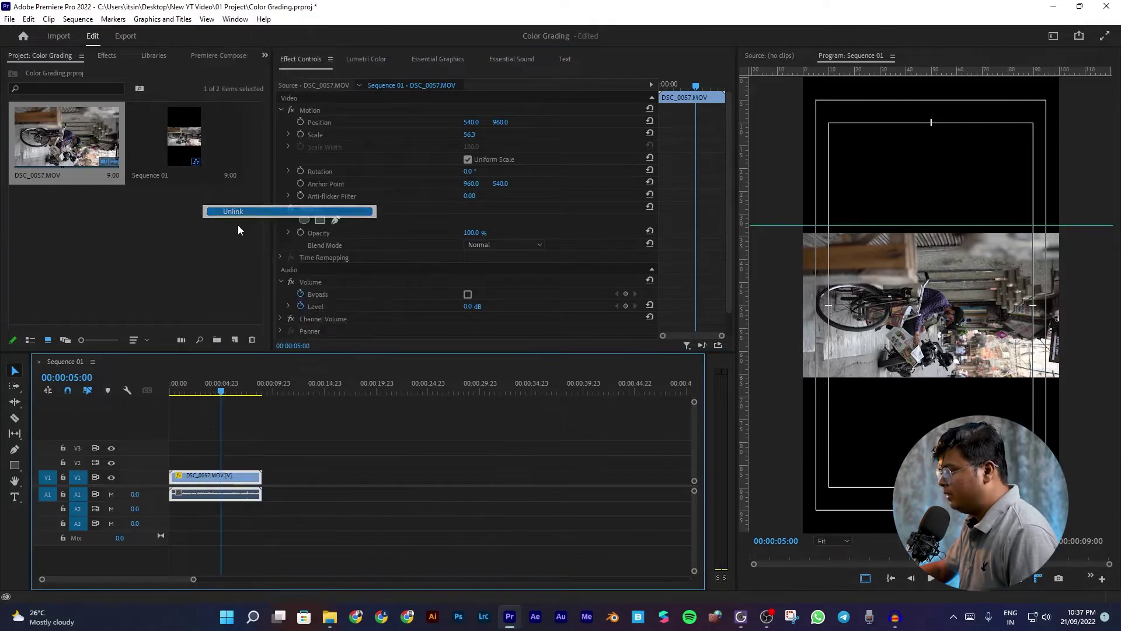
pyautogui.click(213, 490)
pyautogui.press('Delete')
# Move the playhead to 00:00:06:11 and select the clip to edit its rotation
pyautogui.press('=')
pyautogui.press('=')
pyautogui.click(317, 393)
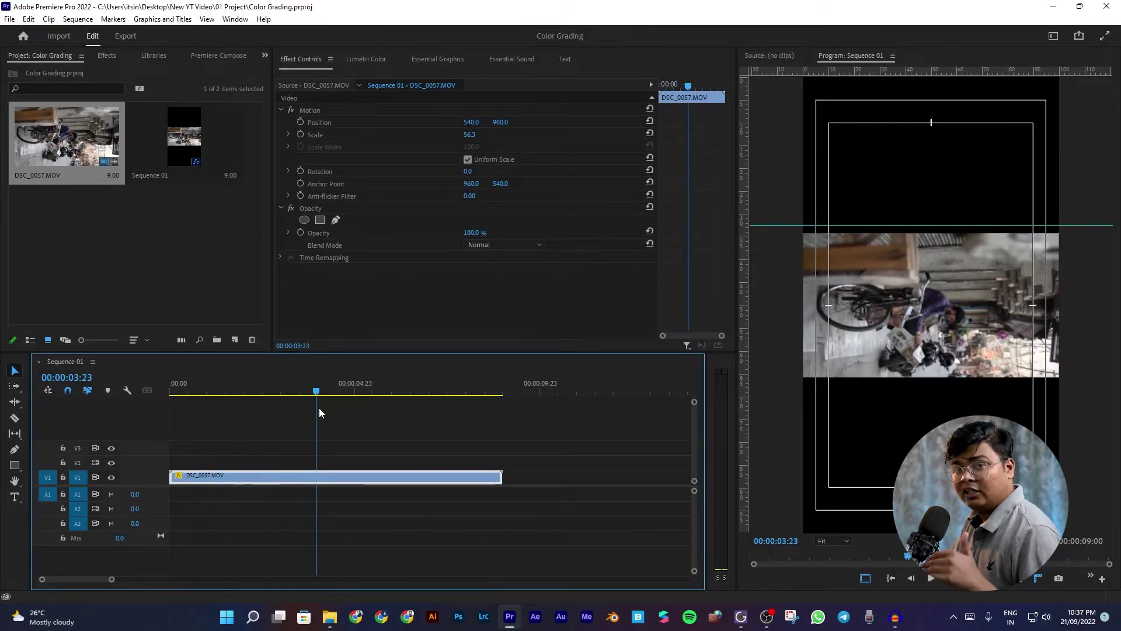
pyautogui.click(401, 460)
pyautogui.click(404, 476)
pyautogui.click(409, 393)
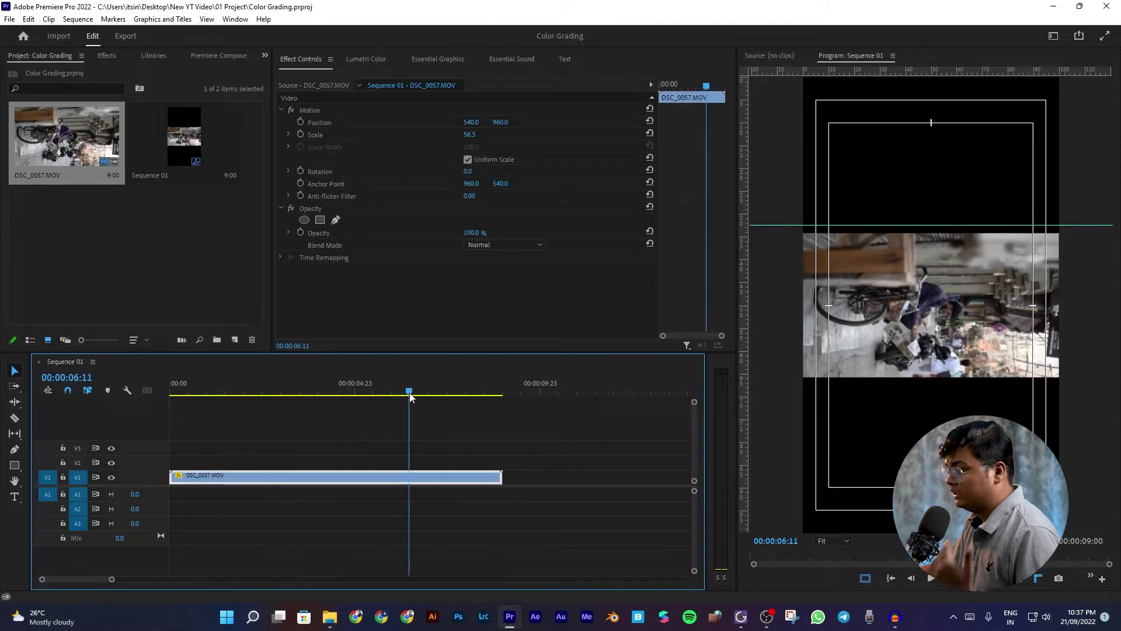
pyautogui.click(268, 462)
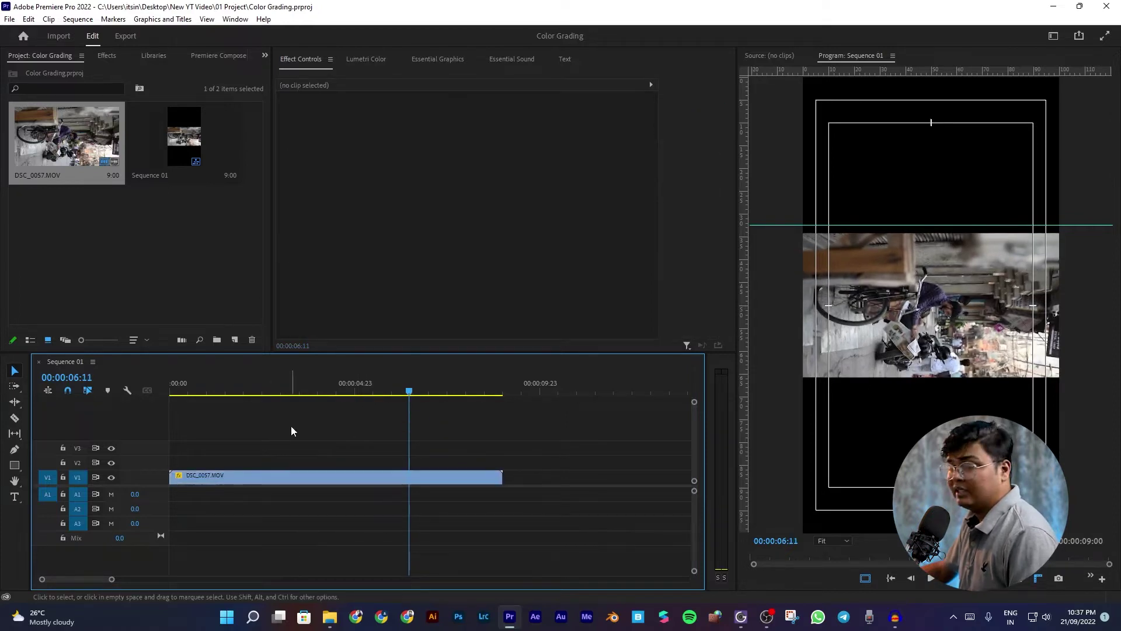
pyautogui.click(281, 476)
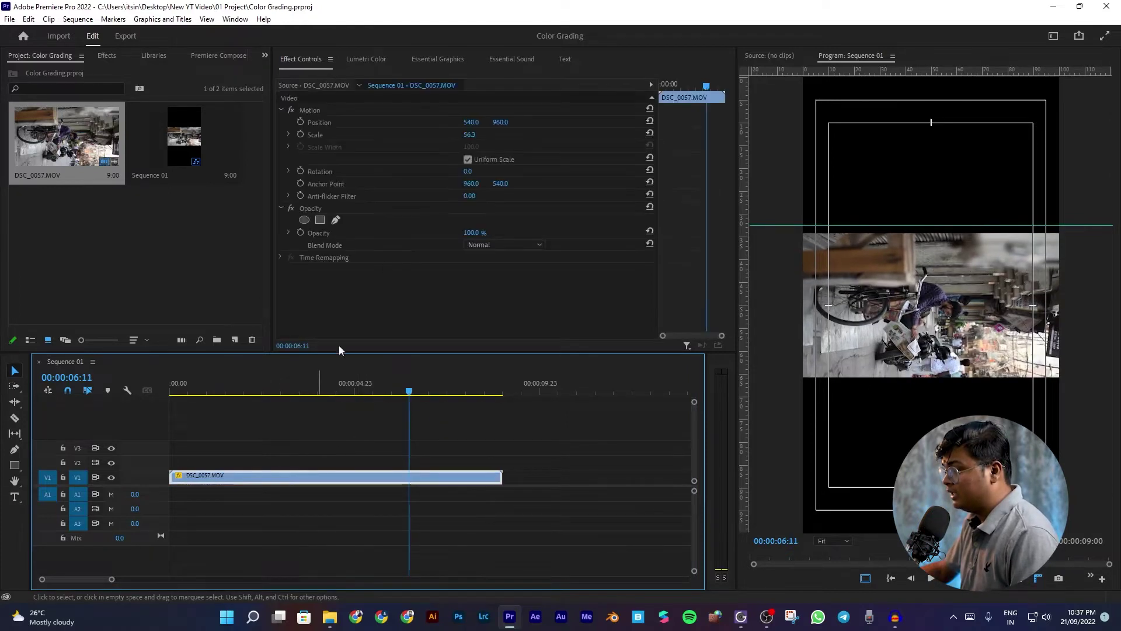
pyautogui.click(474, 172)
pyautogui.write('90')
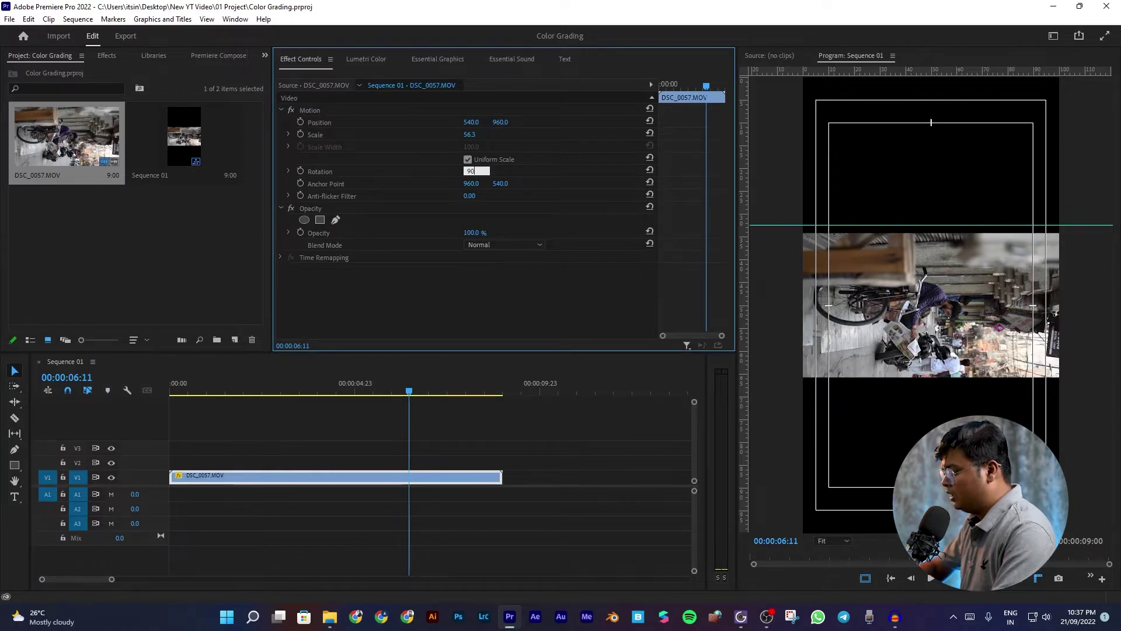
pyautogui.write('-')
# Set Rotation to -90 and Scale to 100, preview the footage, and save
pyautogui.press('Return')
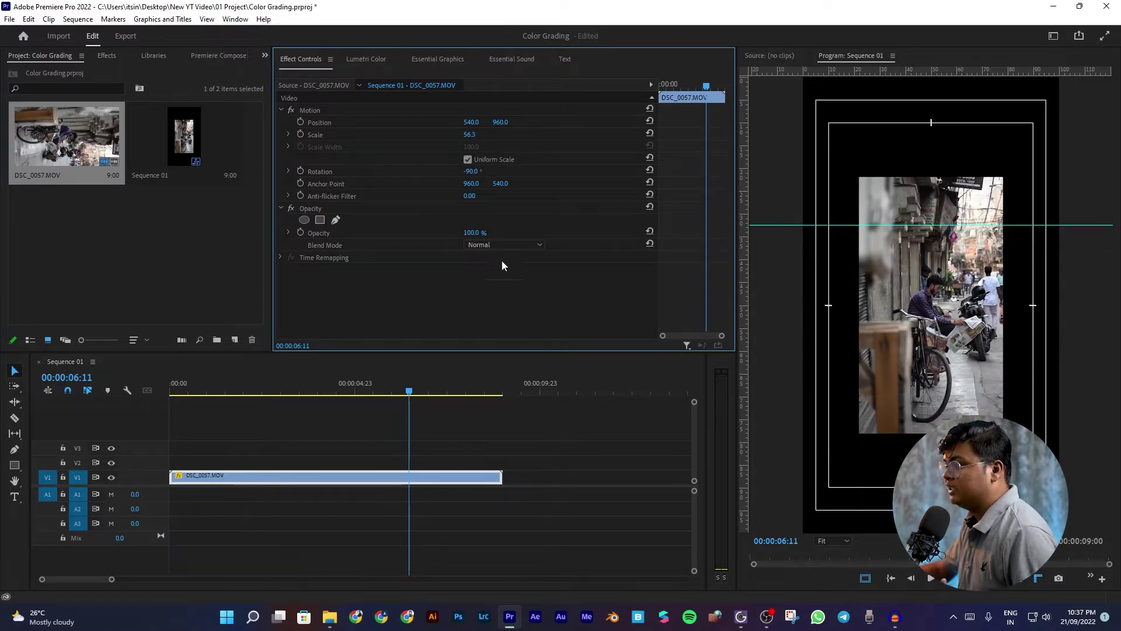
pyautogui.write('100')
pyautogui.press('Return')
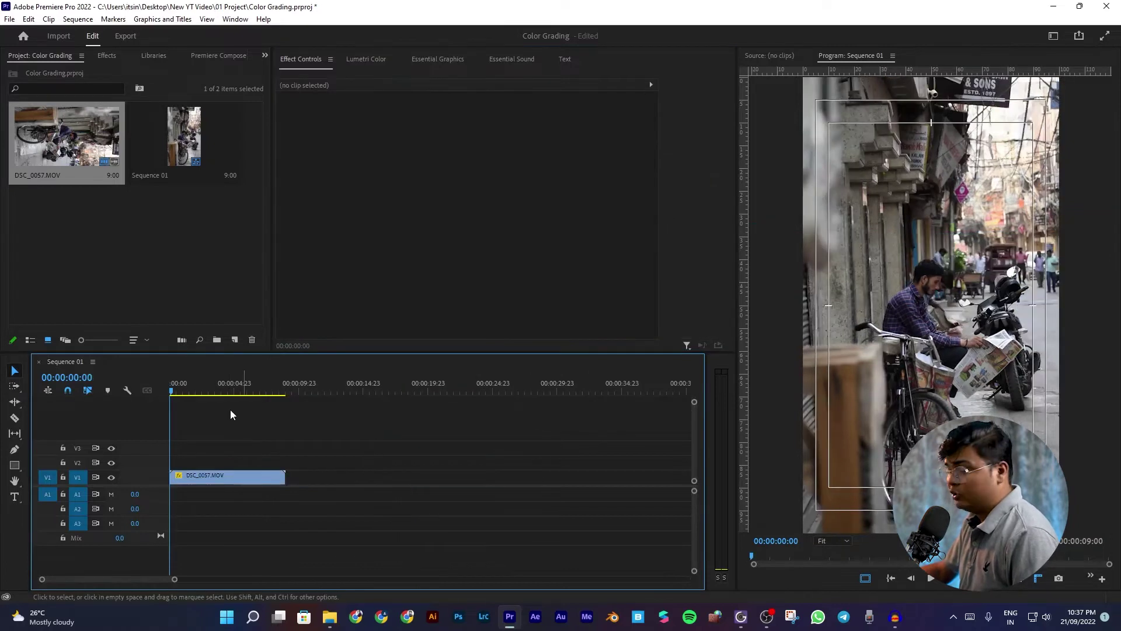
pyautogui.hotkey('ctrl', 'a')
pyautogui.moveTo(190, 391); pyautogui.dragTo(152, 408)
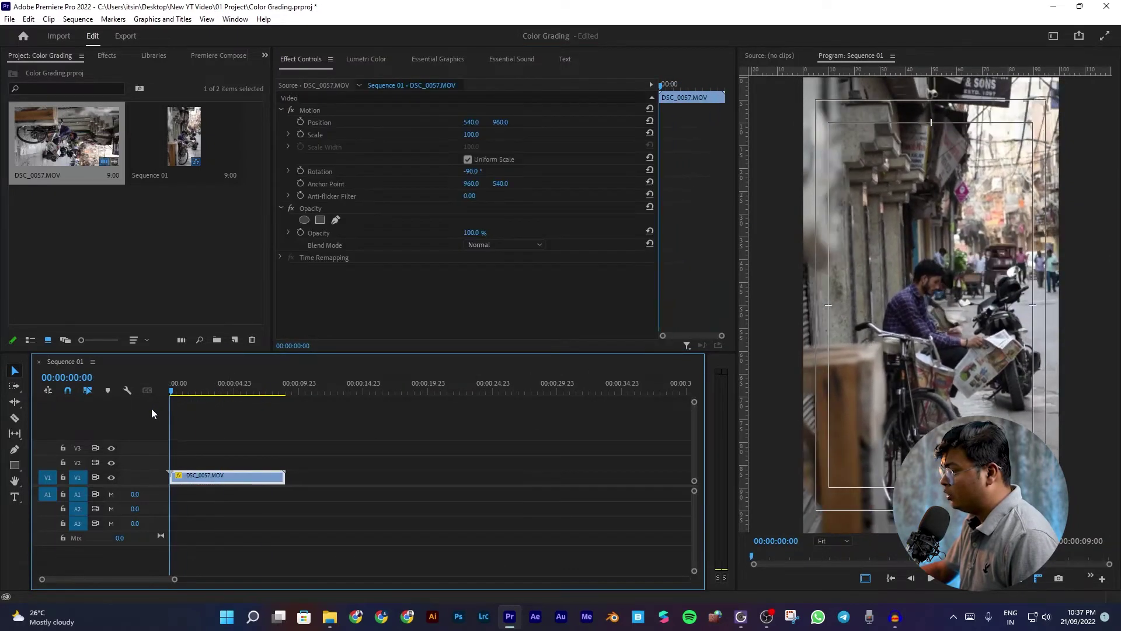
pyautogui.press('space')
pyautogui.press('space')
pyautogui.click(230, 420)
pyautogui.hotkey('ctrl', 's')
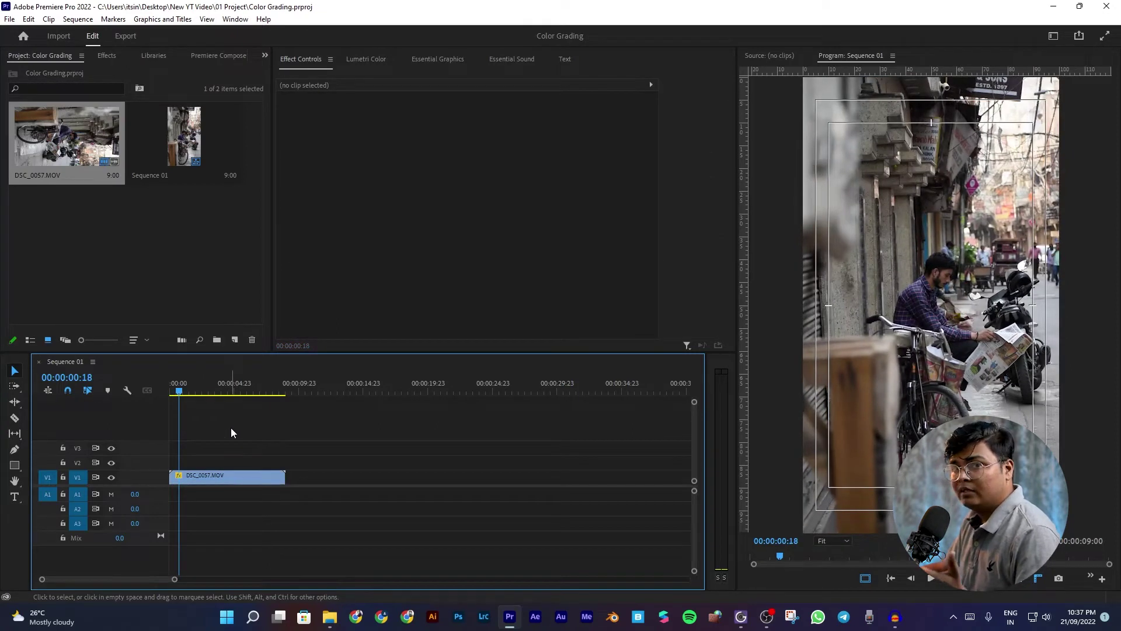
pyautogui.click(232, 473)
# Change the clip's speed to 40%
pyautogui.hotkey('ctrl', 'r')
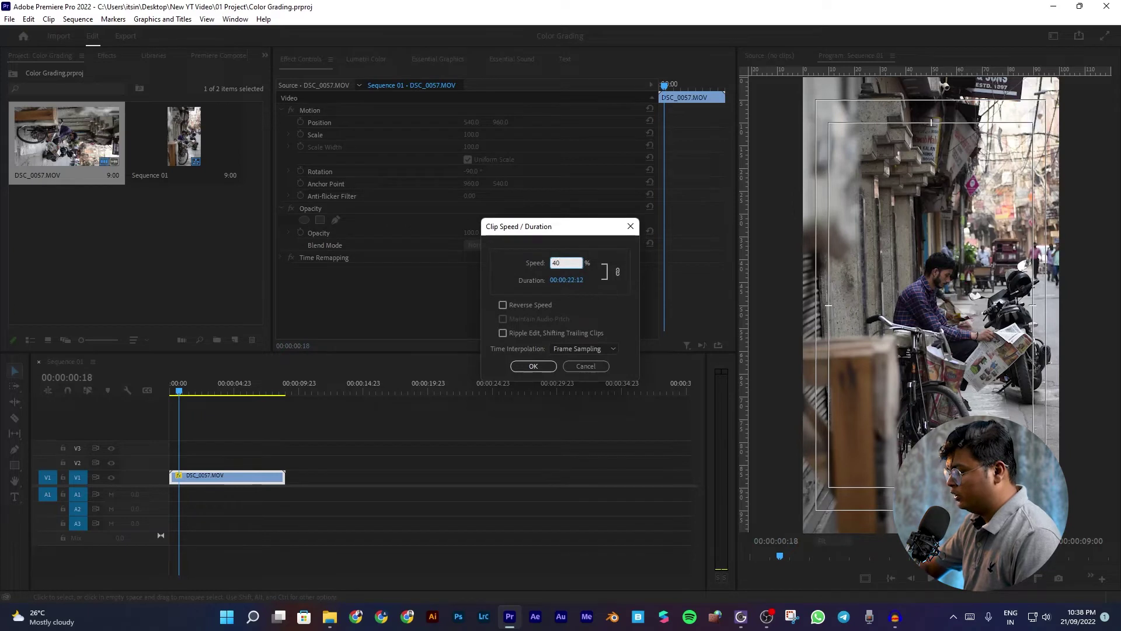
pyautogui.press('Return')
pyautogui.press('-')
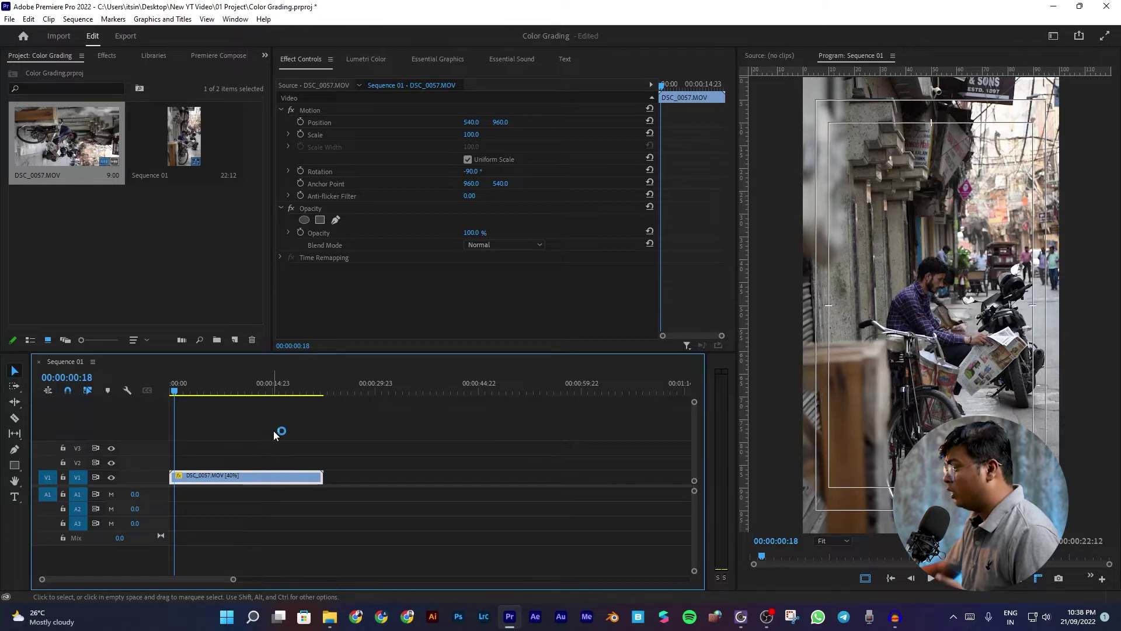
# Trim the clip's end at 00:00:14:19 and return to the sequence start
pyautogui.click(273, 431)
pyautogui.moveTo(262, 391); pyautogui.dragTo(252, 393)
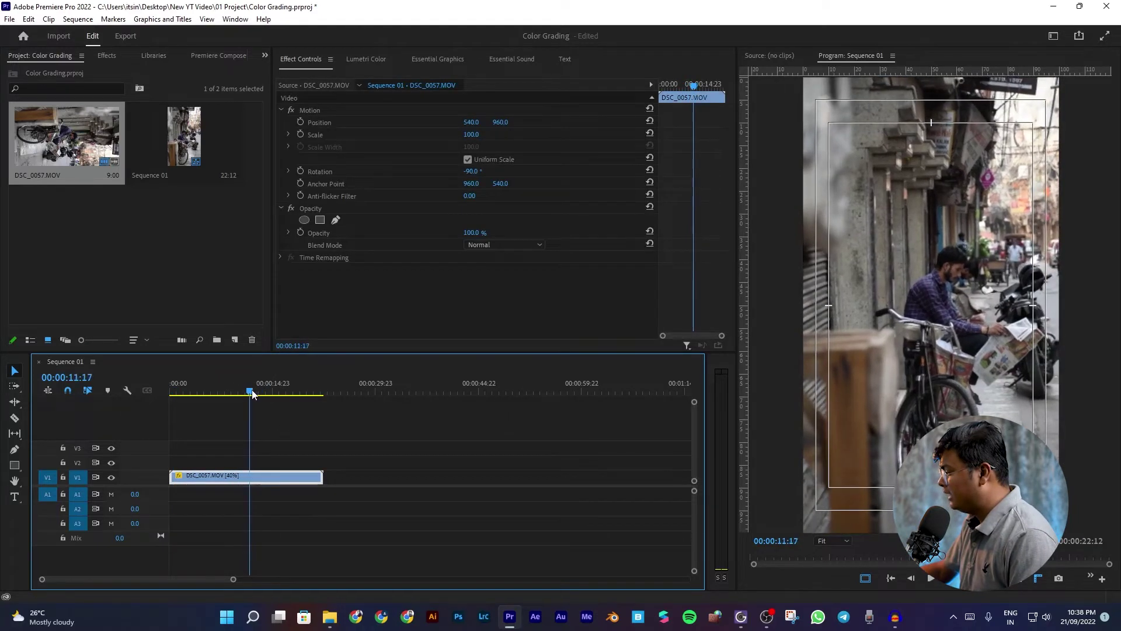
pyautogui.moveTo(251, 393); pyautogui.dragTo(272, 399)
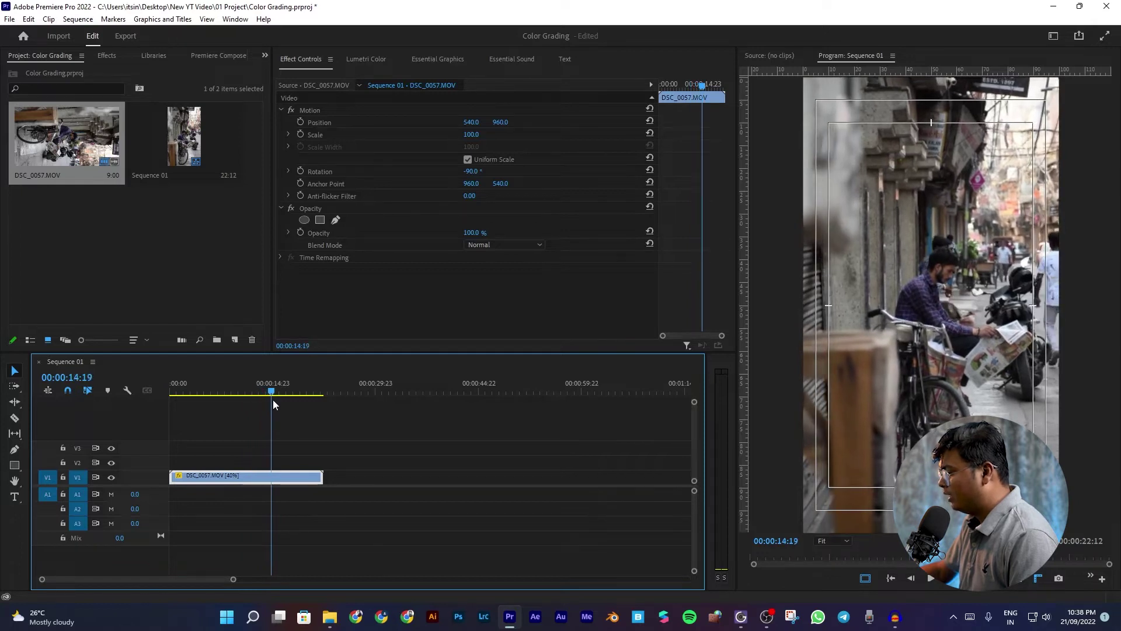
pyautogui.moveTo(322, 478)
pyautogui.mouseDown()
pyautogui.moveTo(274, 482)
pyautogui.moveTo(219, 462)
pyautogui.mouseUp()
pyautogui.press('Home')
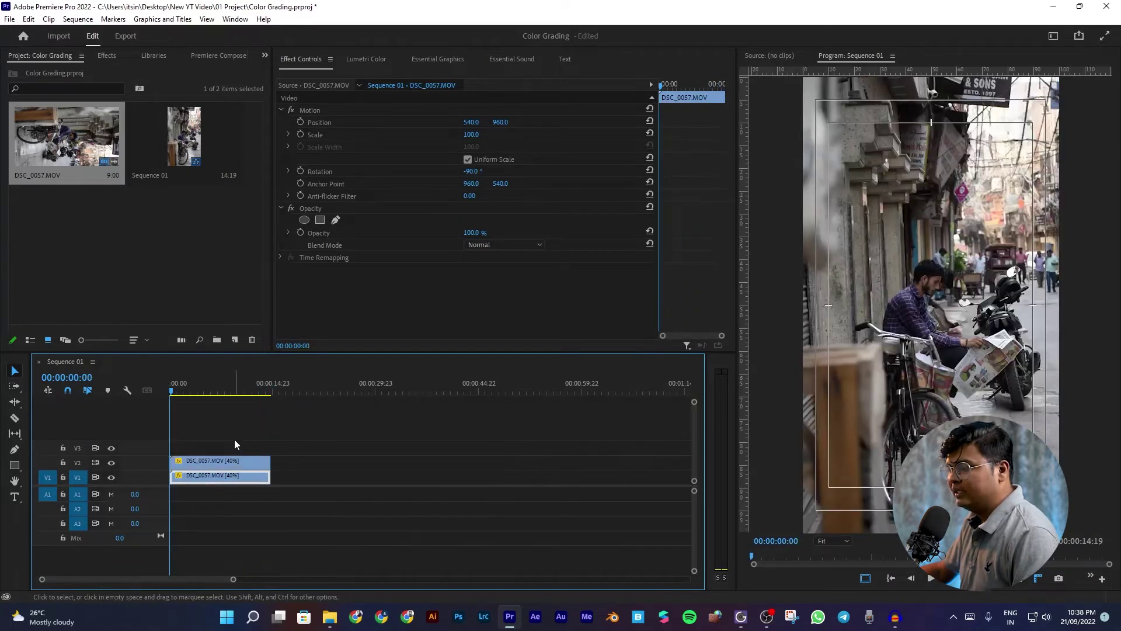
# Copy the V2 clip onto track V3 and disable that top copy
pyautogui.click(233, 438)
pyautogui.click(233, 460)
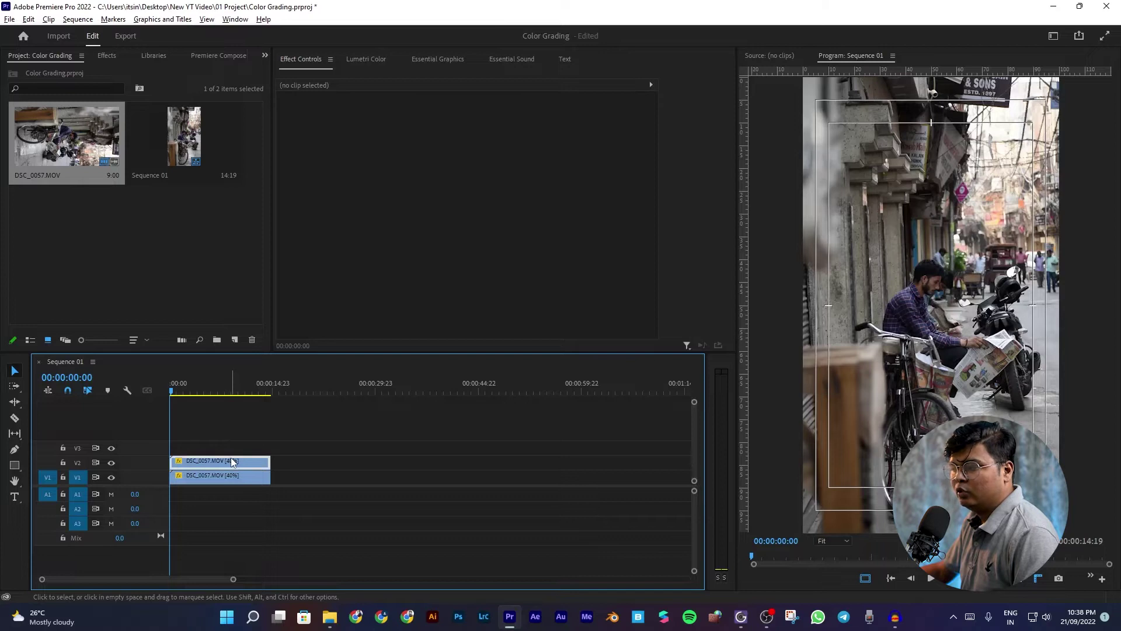
pyautogui.moveTo(232, 461); pyautogui.dragTo(233, 447)
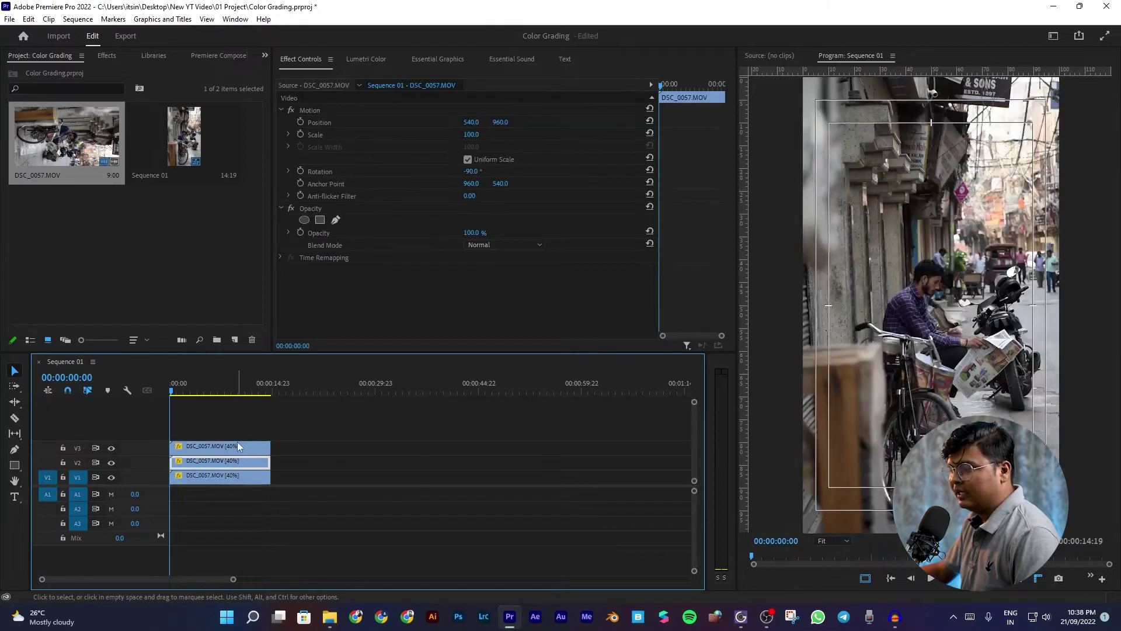
pyautogui.click(203, 442)
pyautogui.hotkey('shift', 'e')
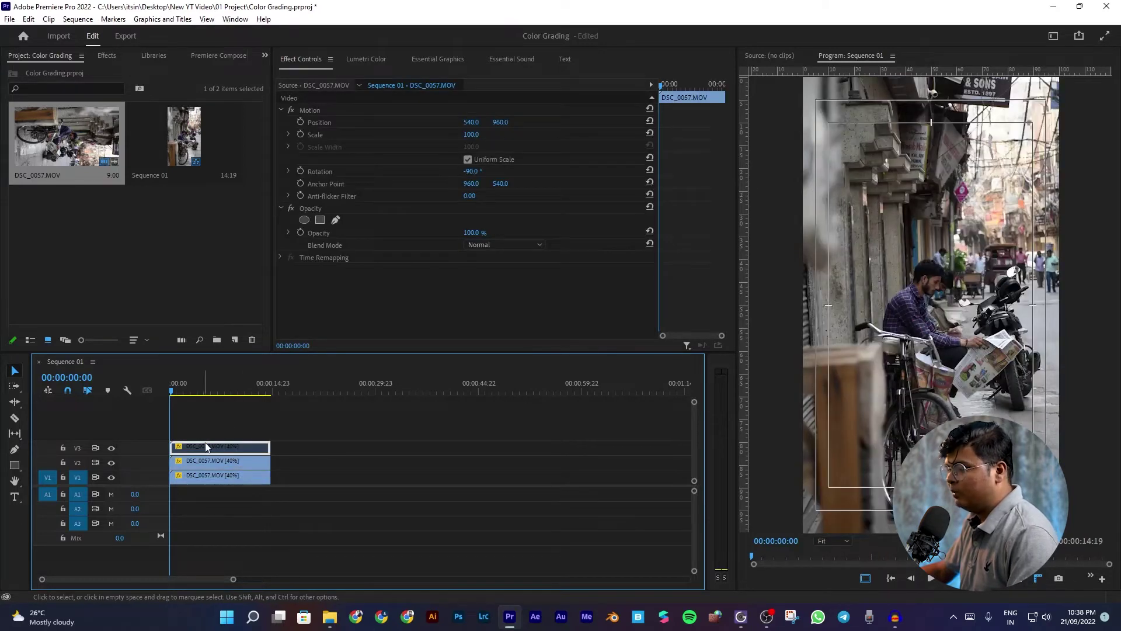
# Select the V2 copy and scrub through the sequence
pyautogui.click(226, 423)
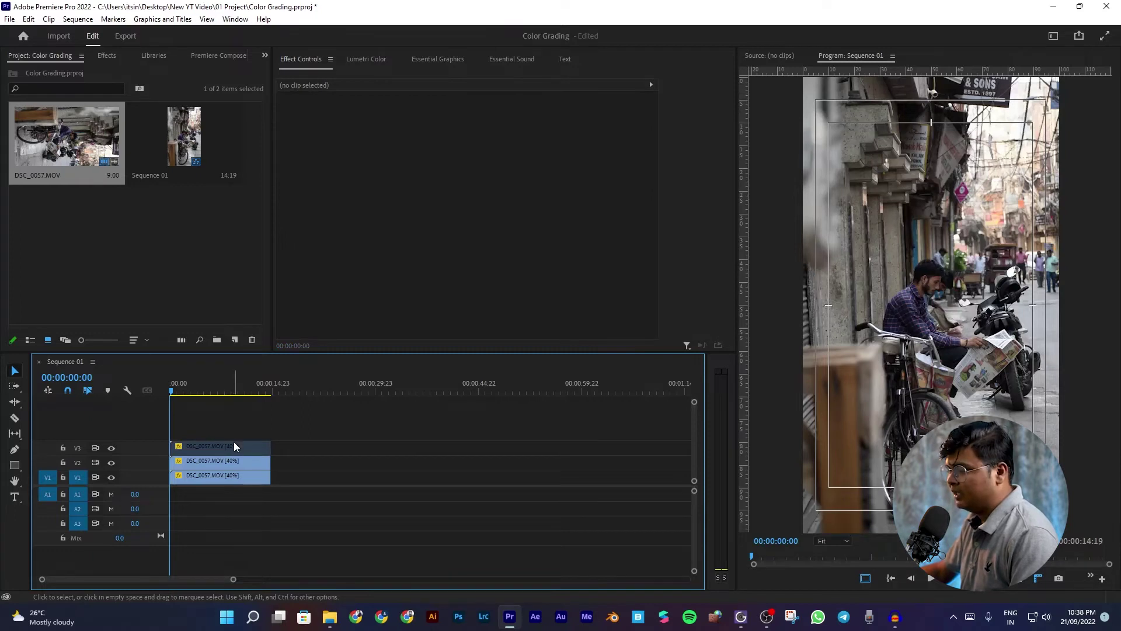
pyautogui.rightClick(233, 442)
pyautogui.click(427, 359)
pyautogui.click(484, 412)
pyautogui.click(213, 457)
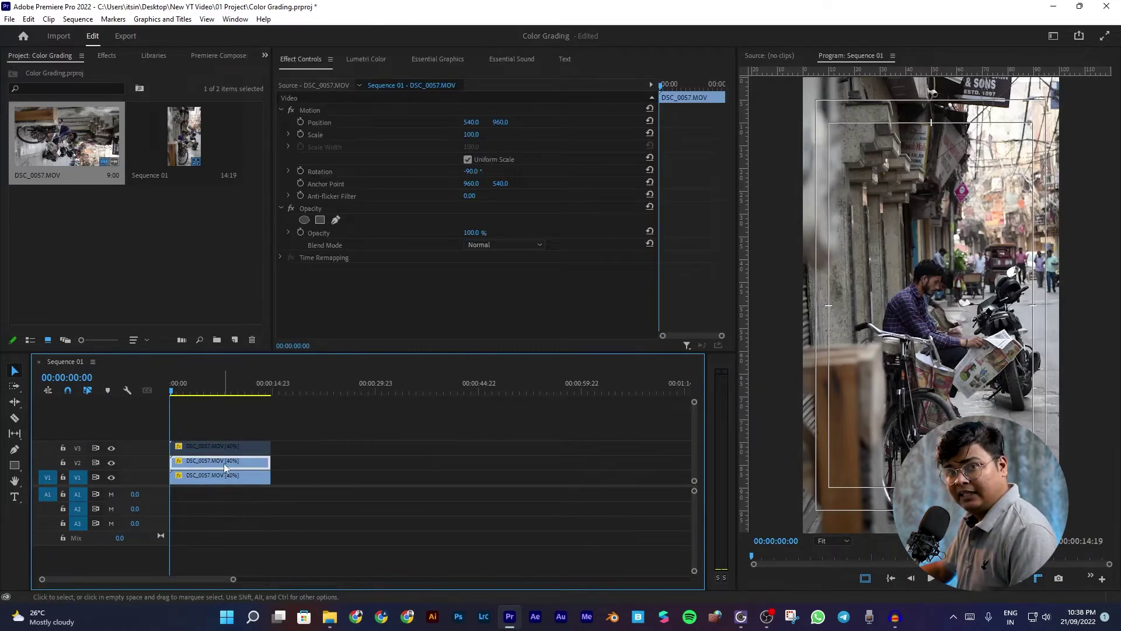
pyautogui.moveTo(191, 397); pyautogui.dragTo(166, 396)
pyautogui.click(222, 419)
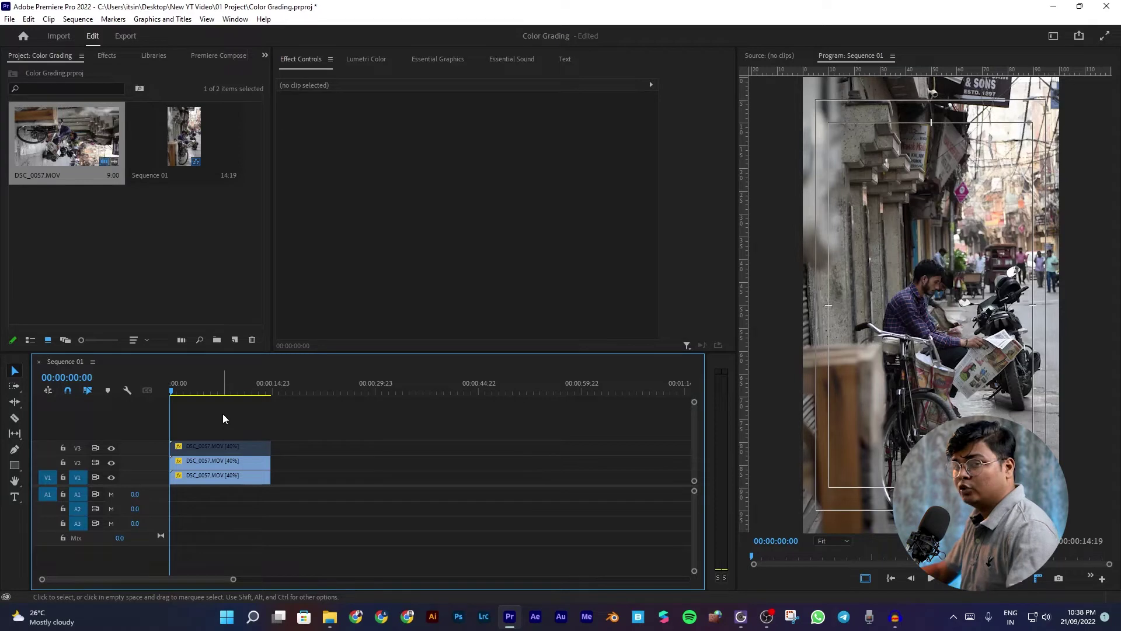
# Reselect the middle V2 clip and bring up the Lumetri Color panel
pyautogui.click(233, 464)
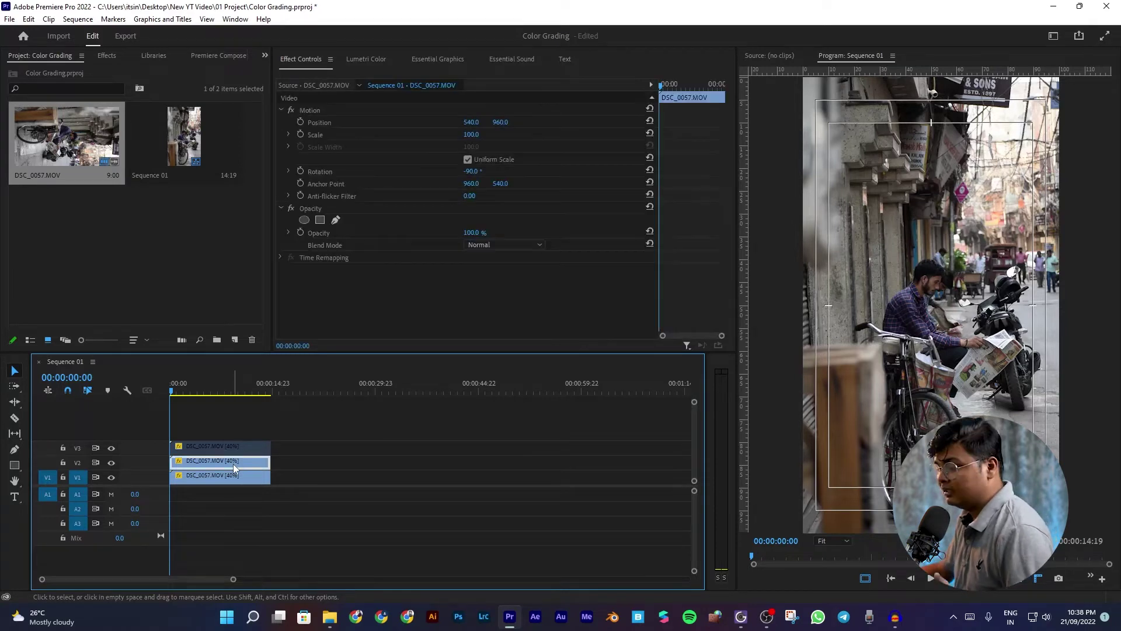
pyautogui.click(234, 478)
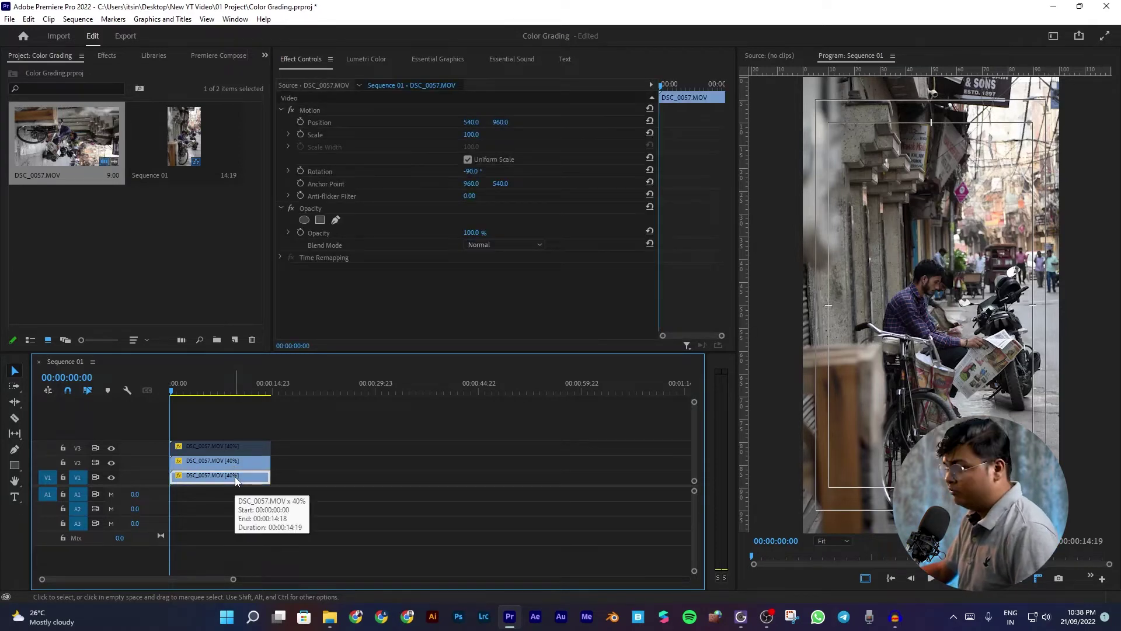
pyautogui.click(229, 461)
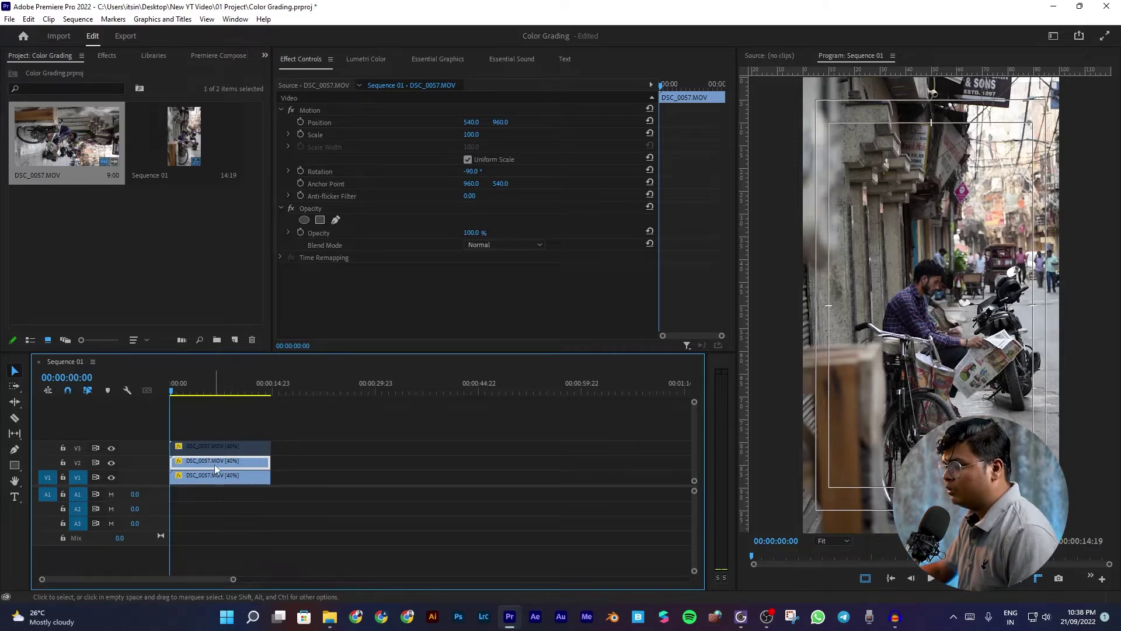
pyautogui.click(348, 61)
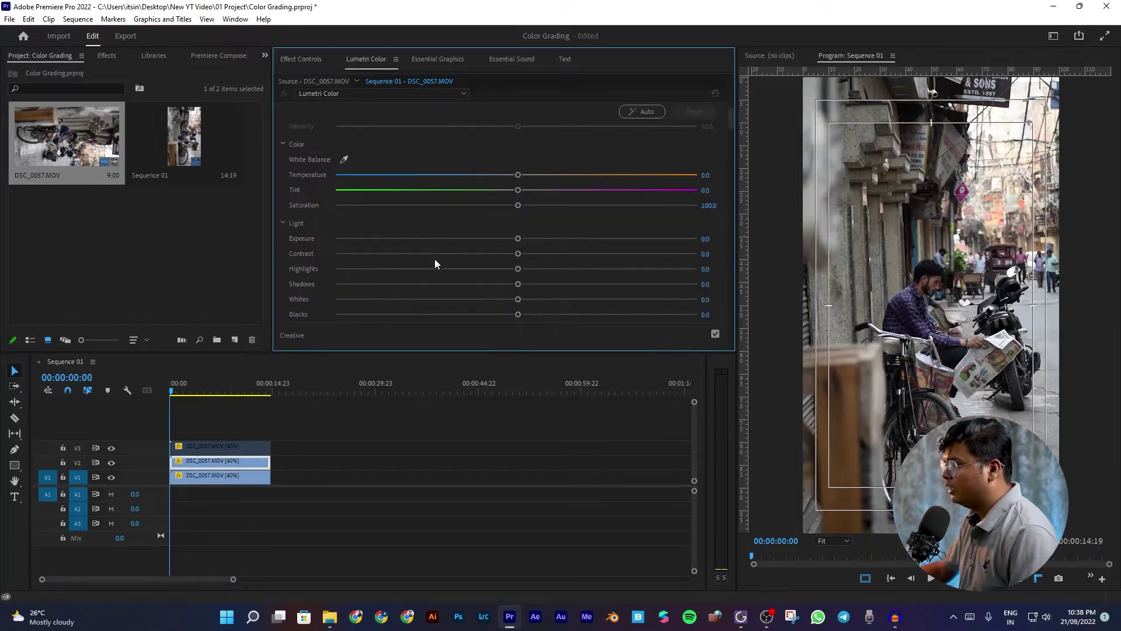
pyautogui.scroll(-1, 478, 266)
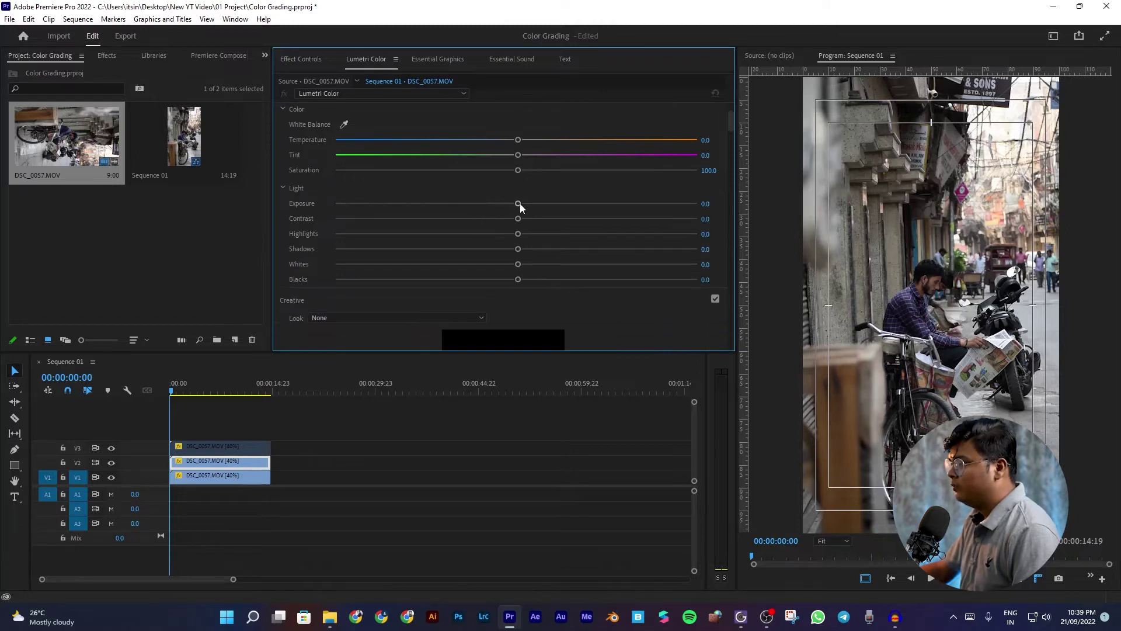
# Raise the V2 clip's Exposure, Contrast, Highlights, Shadows and Whites sliders
pyautogui.moveTo(519, 203)
pyautogui.mouseDown()
pyautogui.moveTo(491, 203)
pyautogui.moveTo(542, 203)
pyautogui.mouseUp()
pyautogui.moveTo(518, 218); pyautogui.dragTo(510, 233)
pyautogui.moveTo(518, 249); pyautogui.dragTo(549, 263)
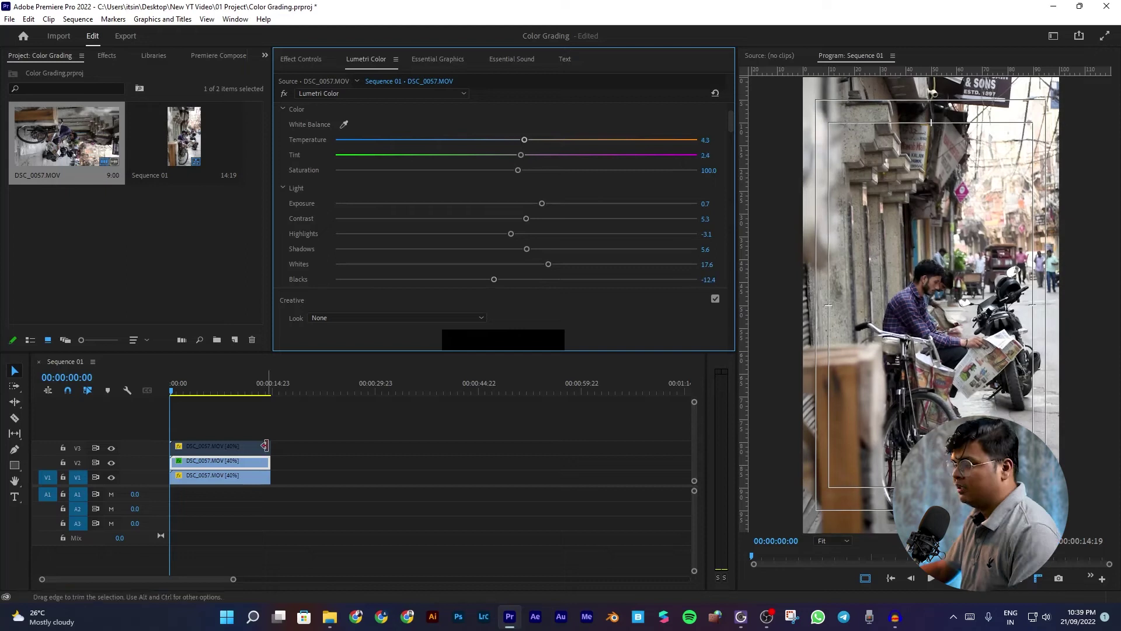
# Delete the top V3 copy and reselect the corrected V2 clip
pyautogui.click(219, 446)
pyautogui.press('Delete')
pyautogui.click(221, 420)
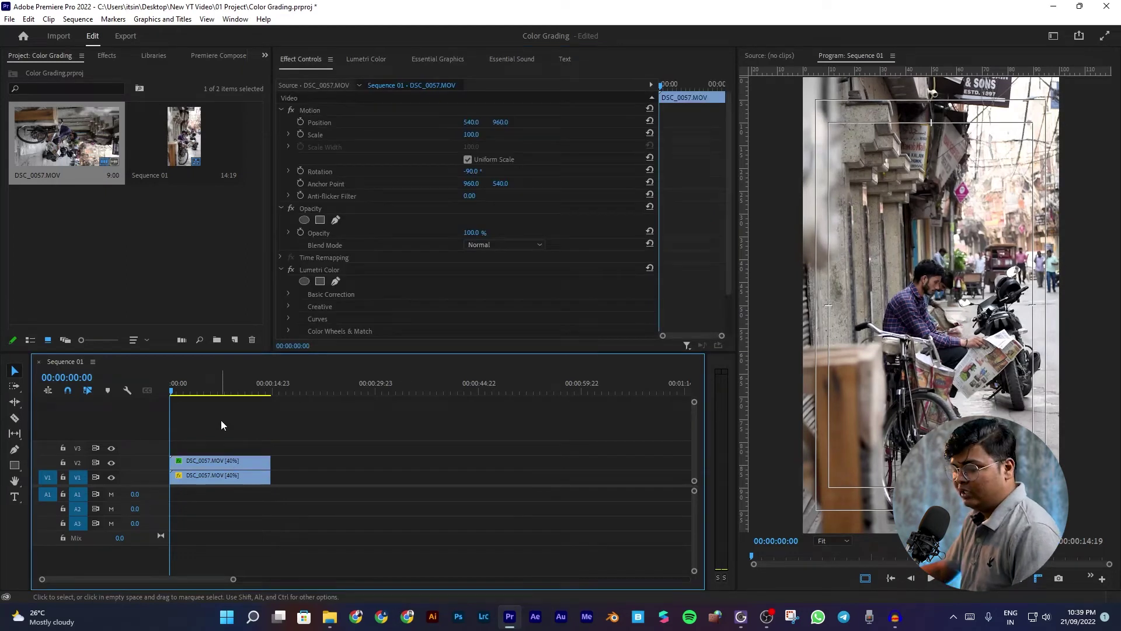
pyautogui.click(220, 459)
# Copy the corrected V2 clip onto V3 and select the new copy
pyautogui.click(254, 410)
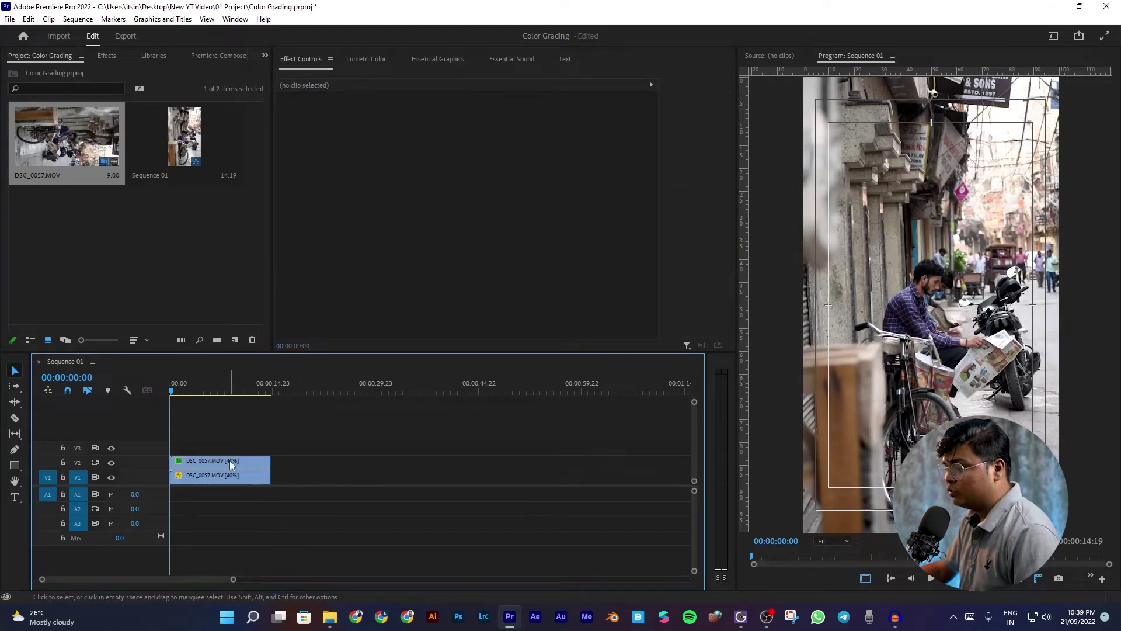
pyautogui.click(230, 461)
pyautogui.keyDown('alt'); pyautogui.moveTo(230, 464); pyautogui.dragTo(233, 447); pyautogui.keyUp('alt')
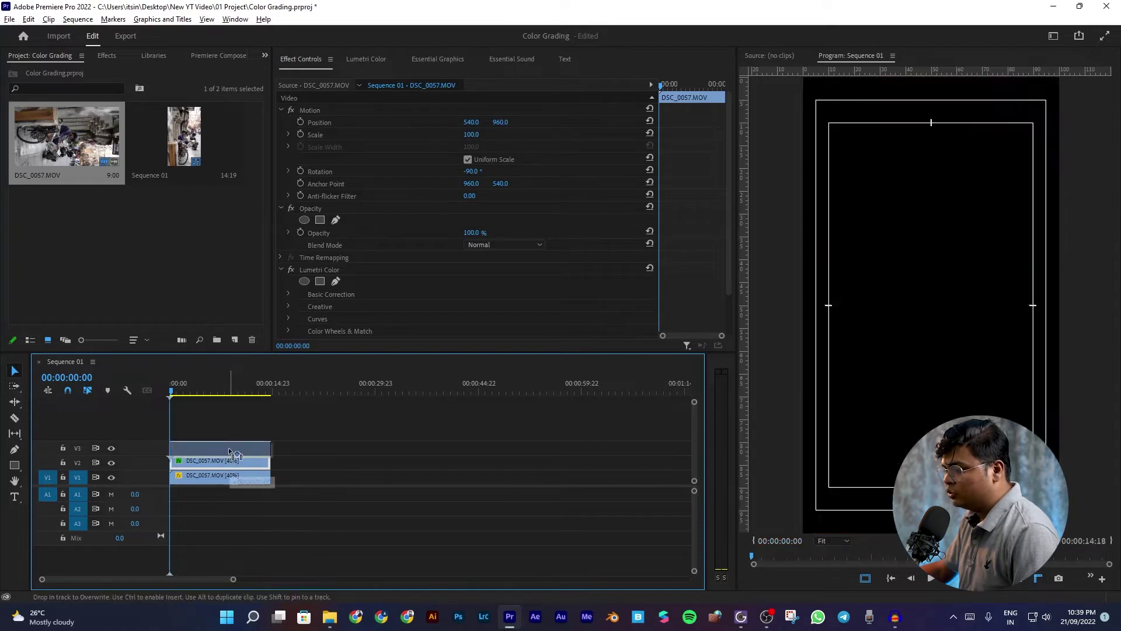
pyautogui.click(236, 426)
pyautogui.click(241, 436)
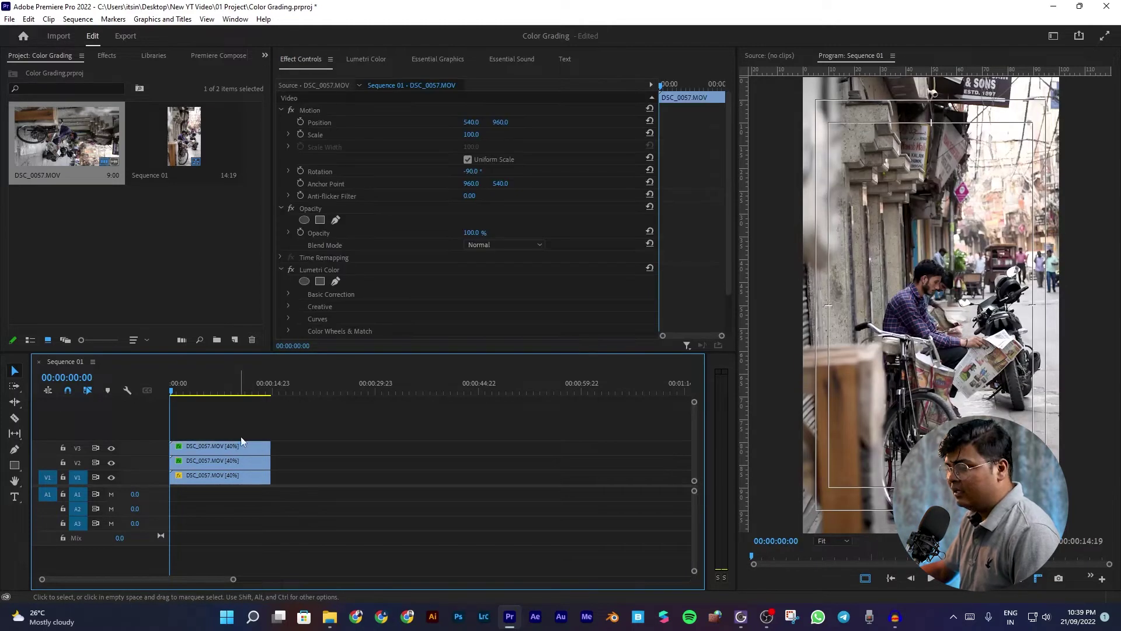
pyautogui.click(231, 445)
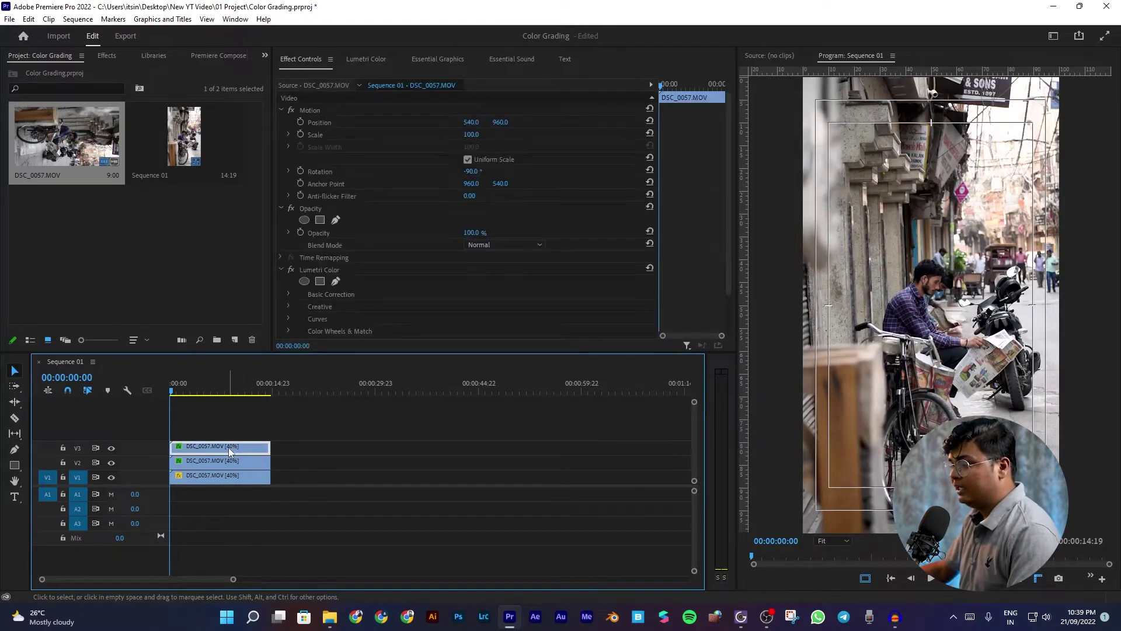
# Grade the V3 clip in Lumetri Color with a single-channel RGB curve, then review it
pyautogui.click(362, 63)
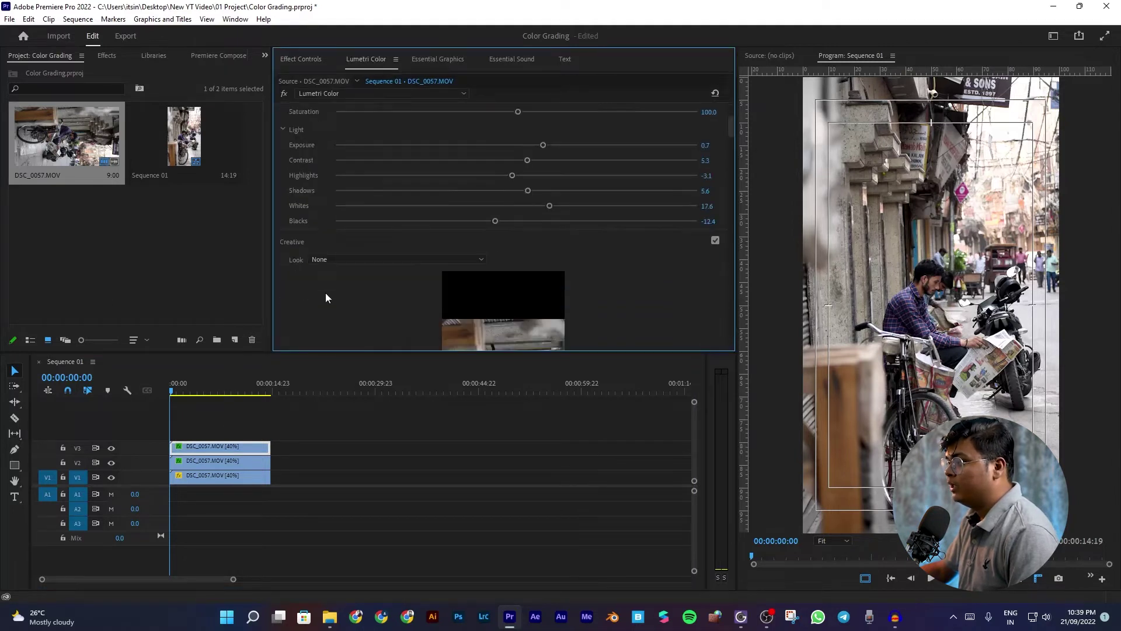
pyautogui.scroll(-5, 326, 292)
pyautogui.scroll(-5, 325, 284)
pyautogui.scroll(-3, 325, 285)
pyautogui.scroll(-3, 325, 288)
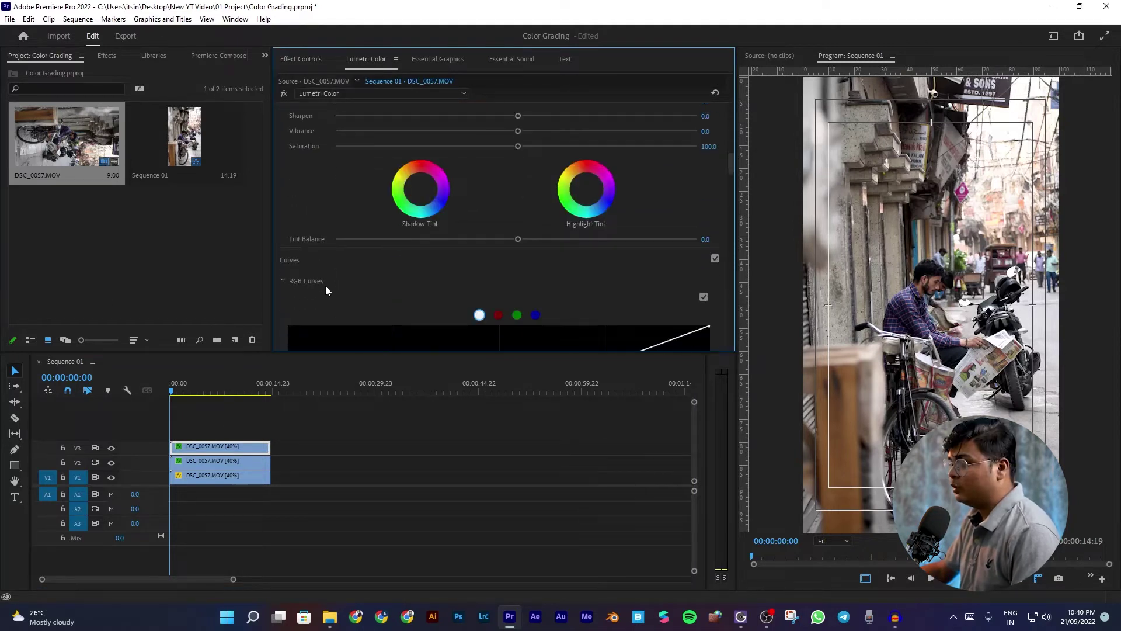
pyautogui.scroll(-3, 404, 316)
pyautogui.scroll(-3, 496, 225)
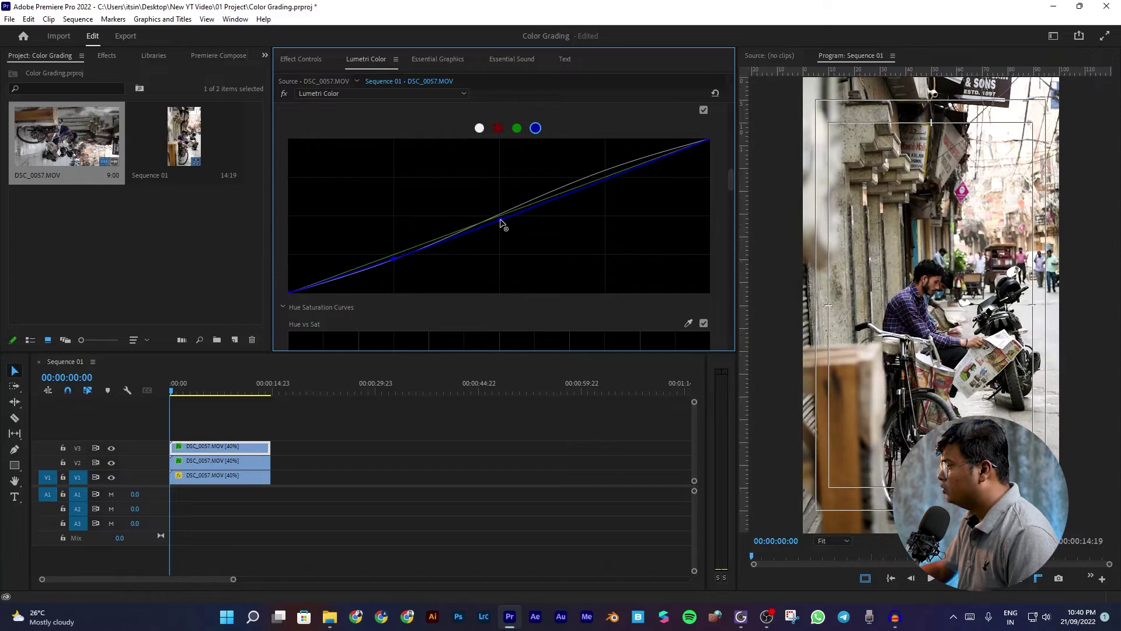
pyautogui.click(517, 128)
pyautogui.moveTo(732, 180); pyautogui.dragTo(731, 294)
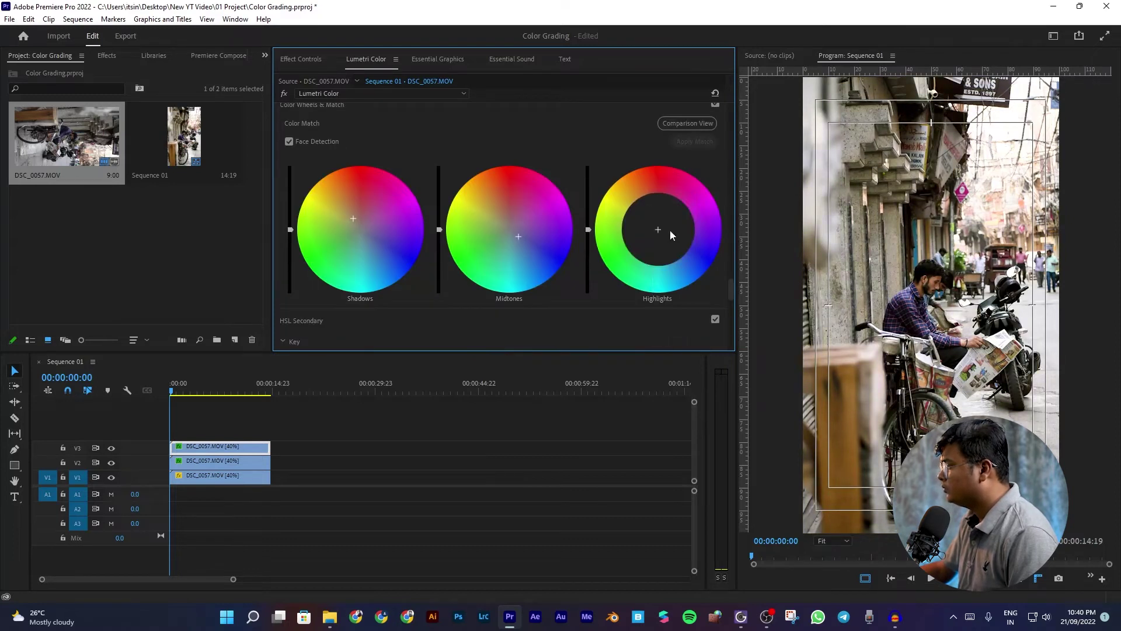
pyautogui.scroll(15, 517, 236)
pyautogui.click(267, 431)
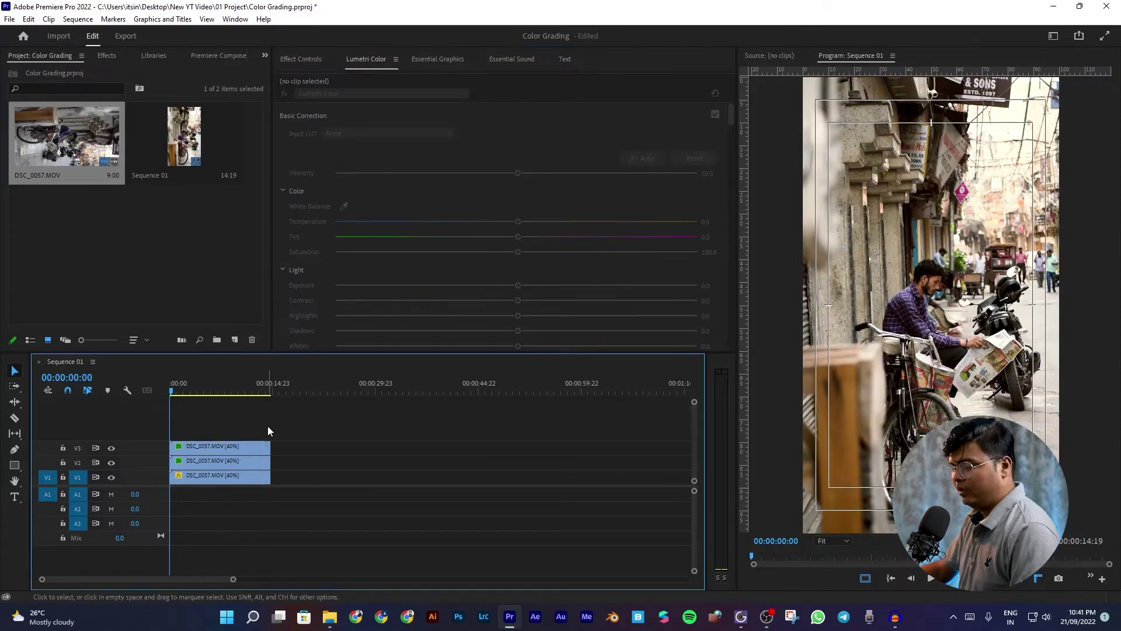
pyautogui.click(243, 481)
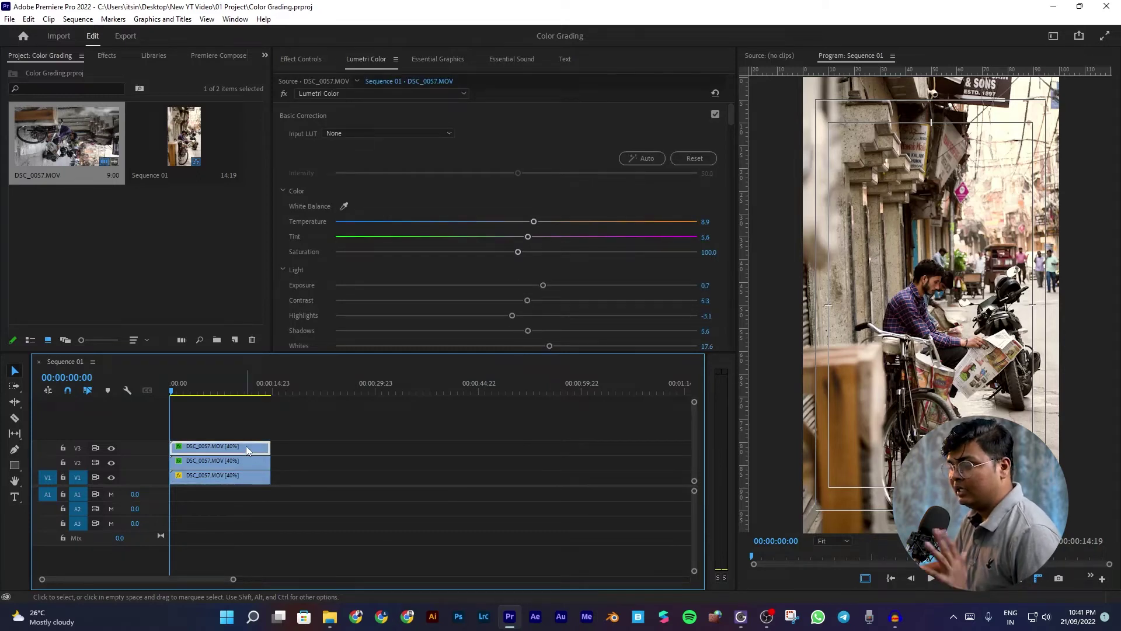
pyautogui.press('=')
pyautogui.hotkey('ctrl', 'shift', 'a')
# Drag the graded clip from V3 up to V4, then browse the Project panel menu
pyautogui.moveTo(238, 461); pyautogui.dragTo(267, 449)
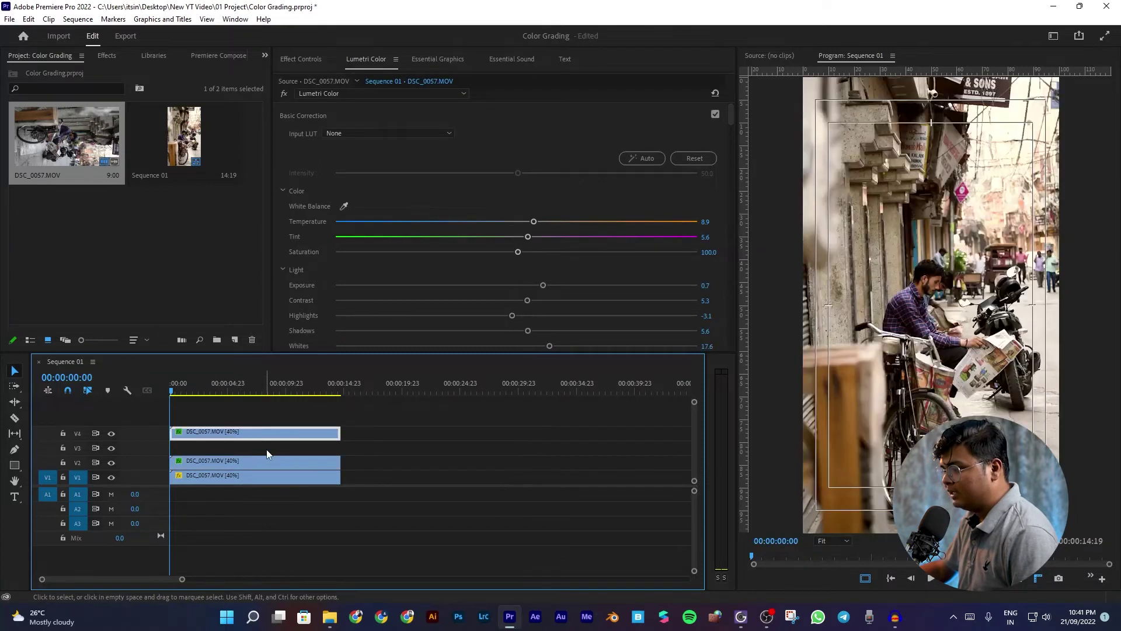
pyautogui.click(155, 254)
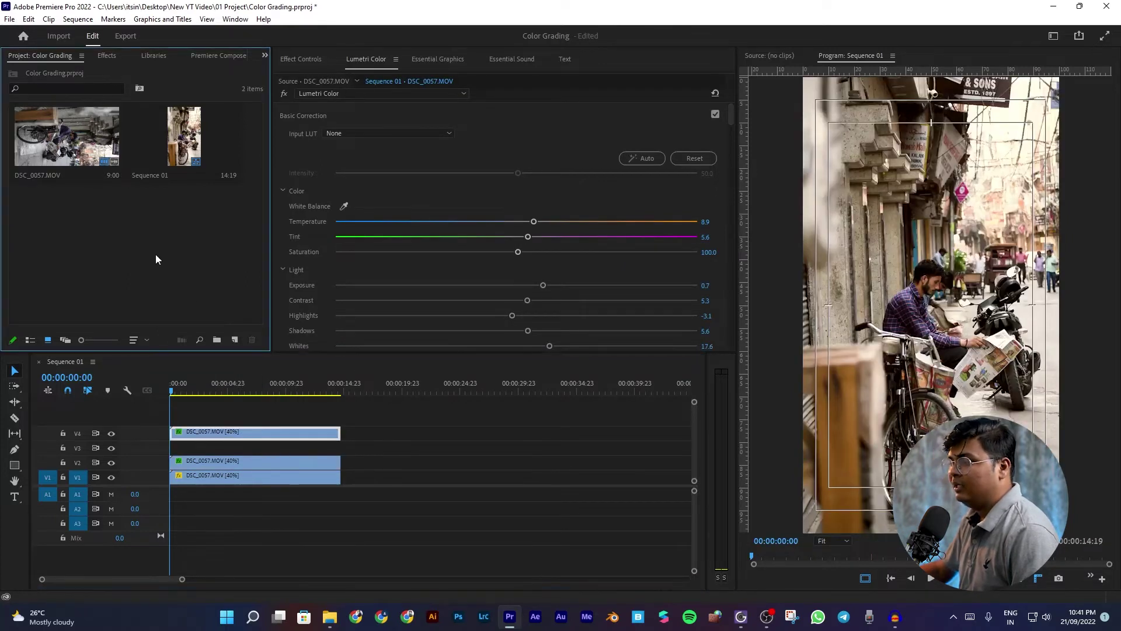
pyautogui.rightClick(155, 254)
pyautogui.click(127, 279)
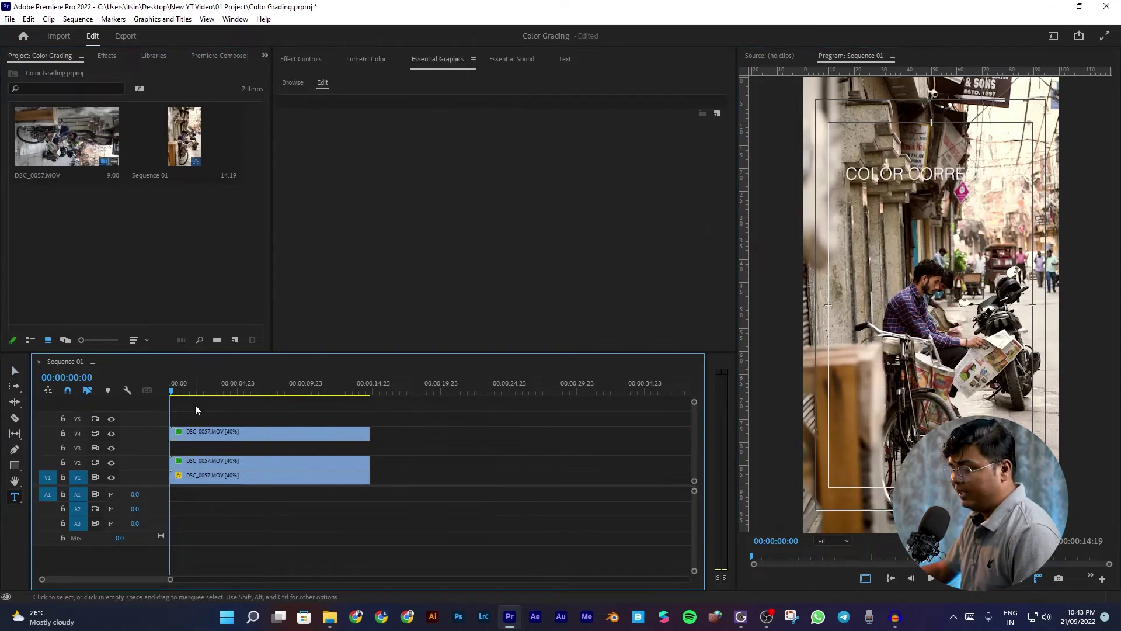
pyautogui.scroll(2, 196, 405)
pyautogui.scroll(1, 188, 403)
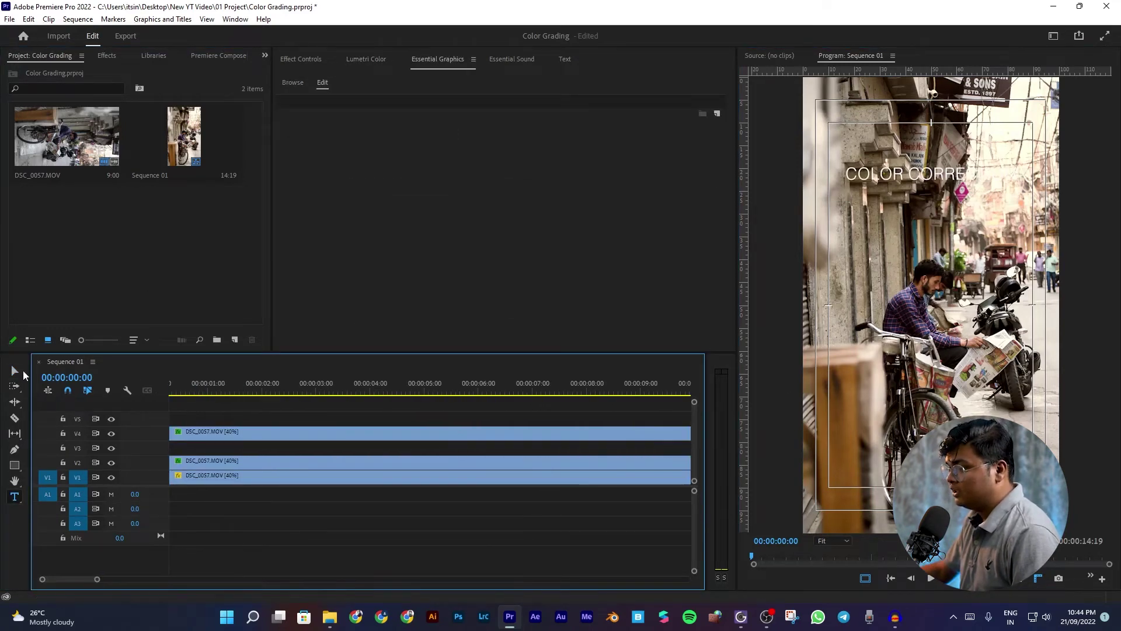
# Stretch the color Correction title to 00:00:14:23 and copy it up to V5
pyautogui.click(14, 371)
pyautogui.scroll(1, 188, 409)
pyautogui.scroll(2, 189, 407)
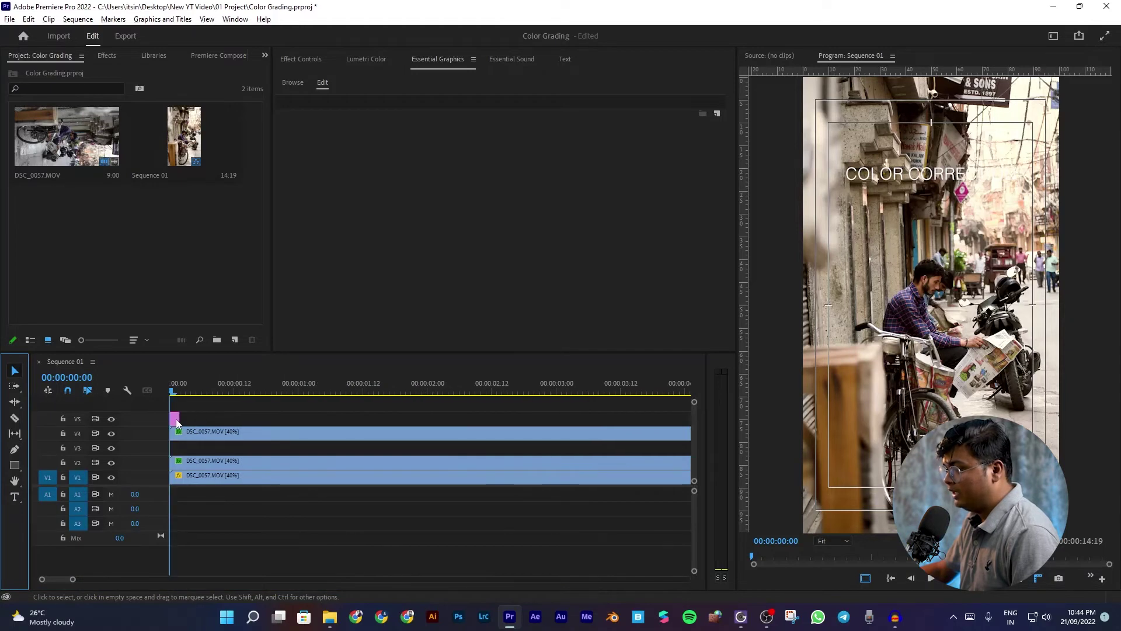
pyautogui.click(174, 419)
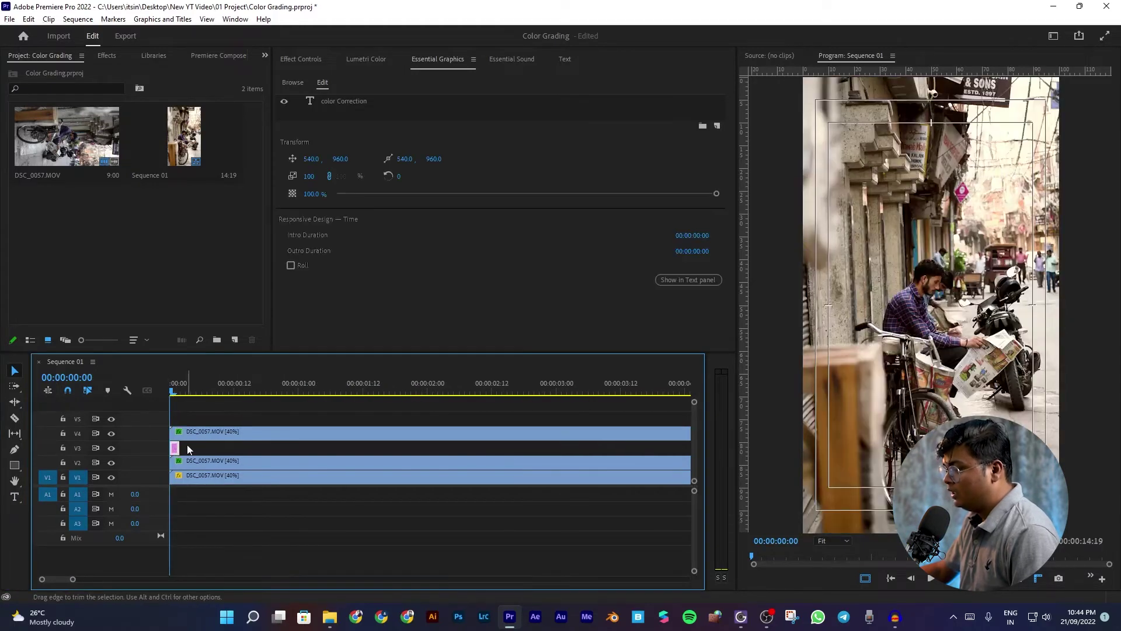
pyautogui.scroll(-3, 186, 444)
pyautogui.moveTo(175, 446); pyautogui.dragTo(454, 445)
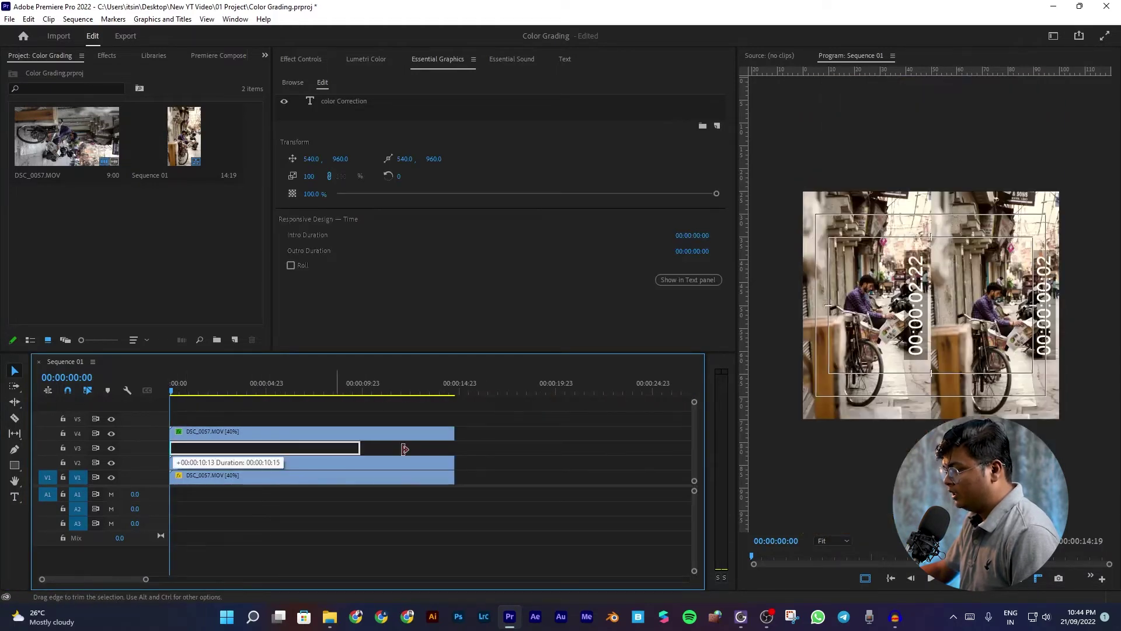
pyautogui.click(314, 403)
pyautogui.scroll(3, 279, 405)
pyautogui.scroll(1, 280, 405)
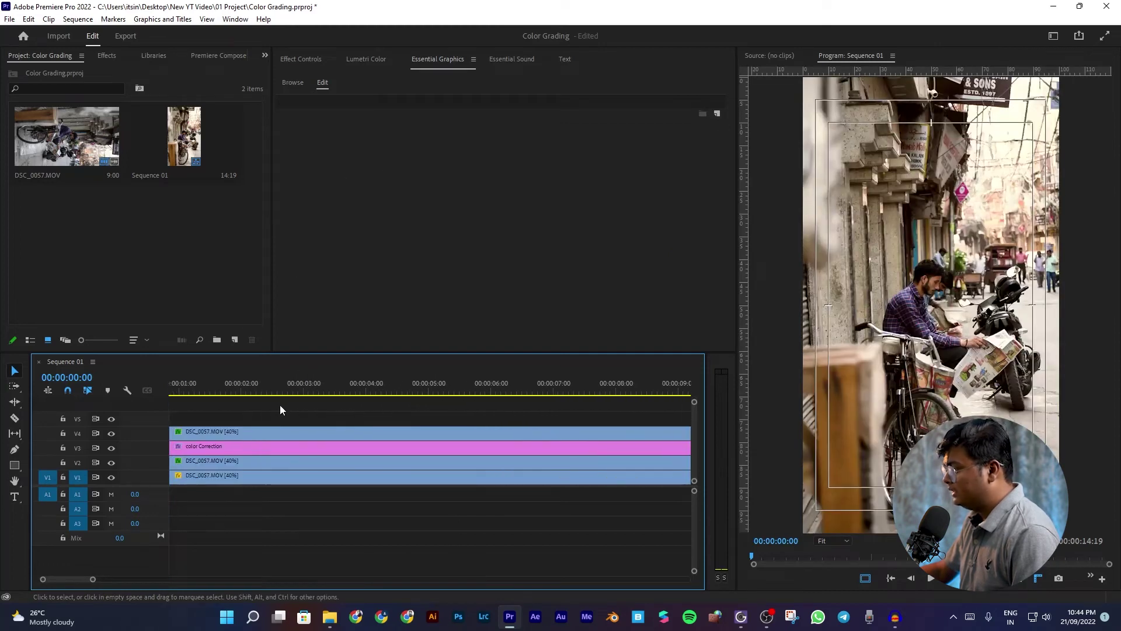
pyautogui.scroll(1, 279, 404)
pyautogui.moveTo(291, 445); pyautogui.dragTo(292, 415)
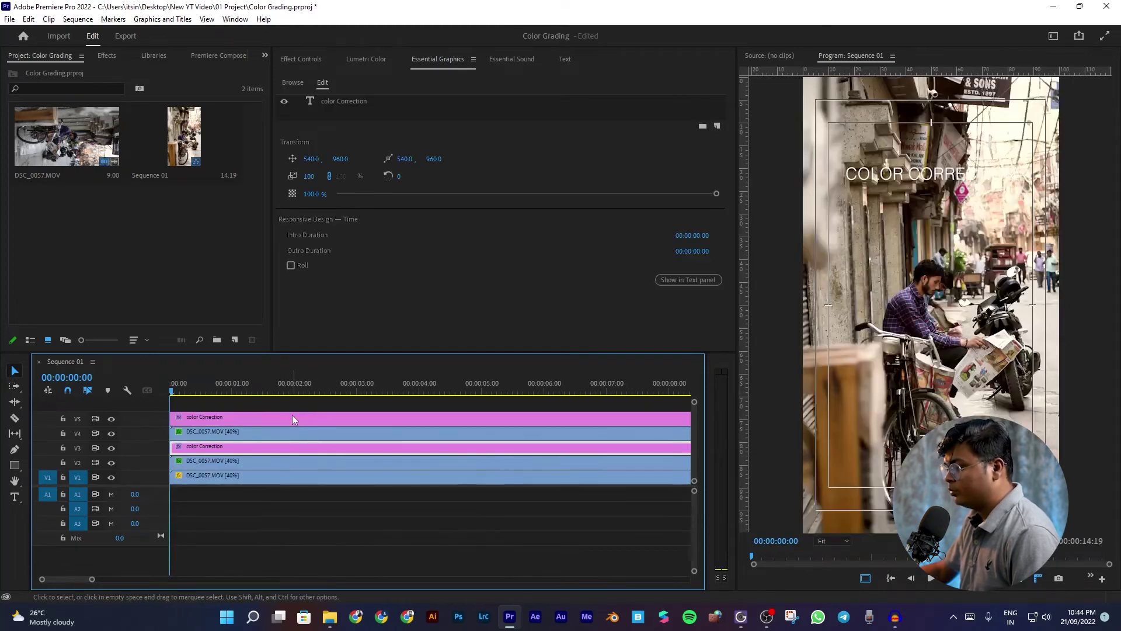
pyautogui.scroll(-3, 289, 421)
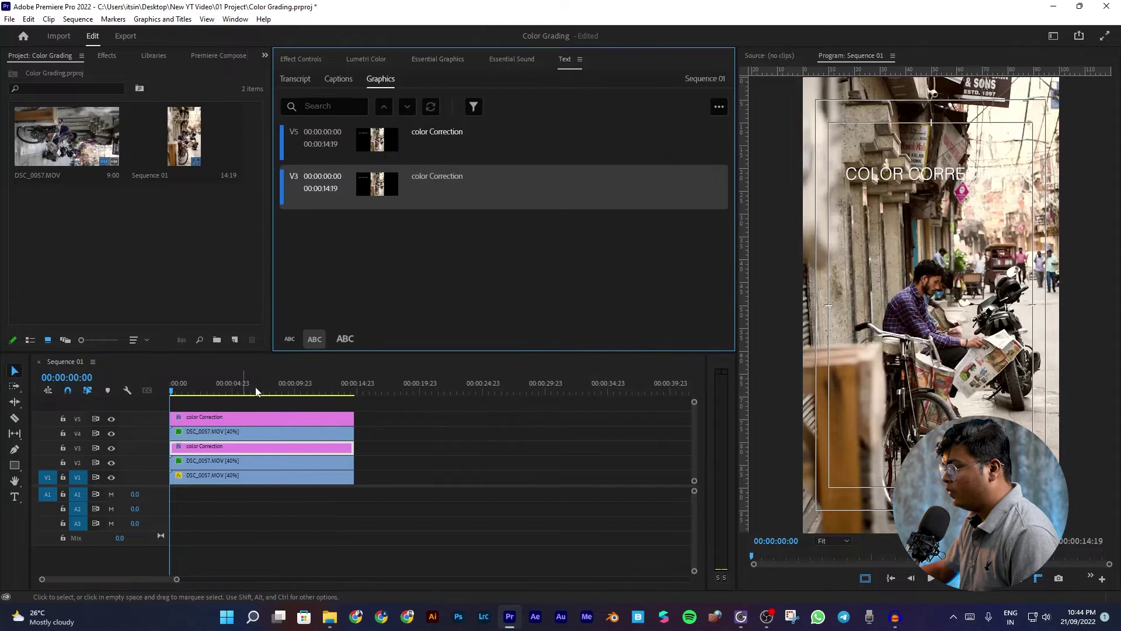
# Change the V3 title's text to 'Color Grade', fixing the mistyped trailing letter
pyautogui.doubleClick(452, 176)
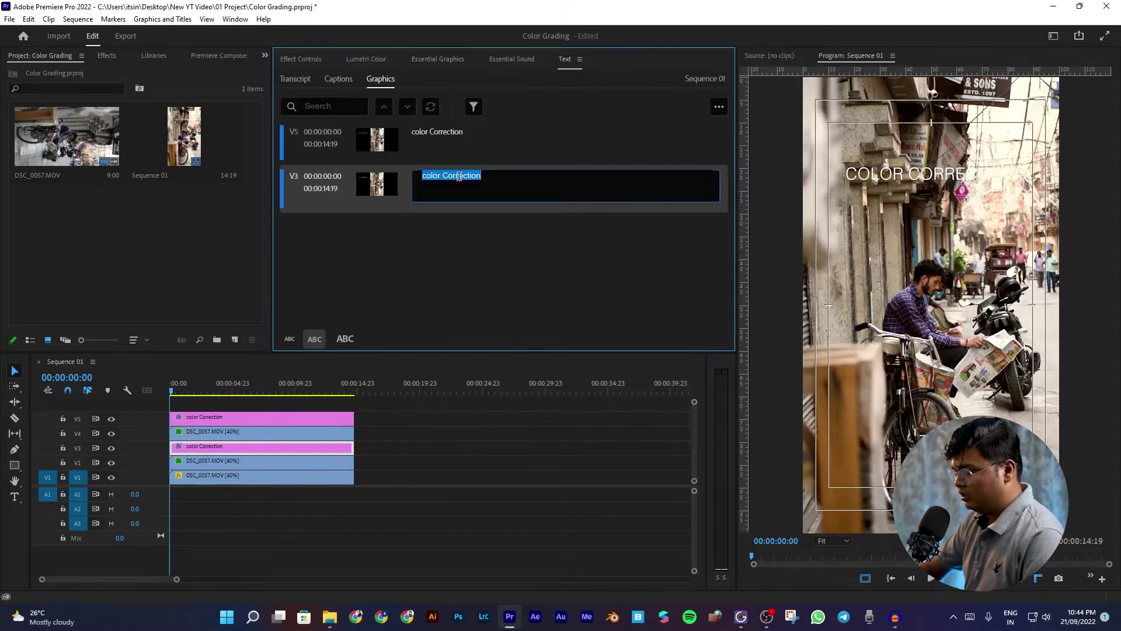
pyautogui.write('ColorG4a')
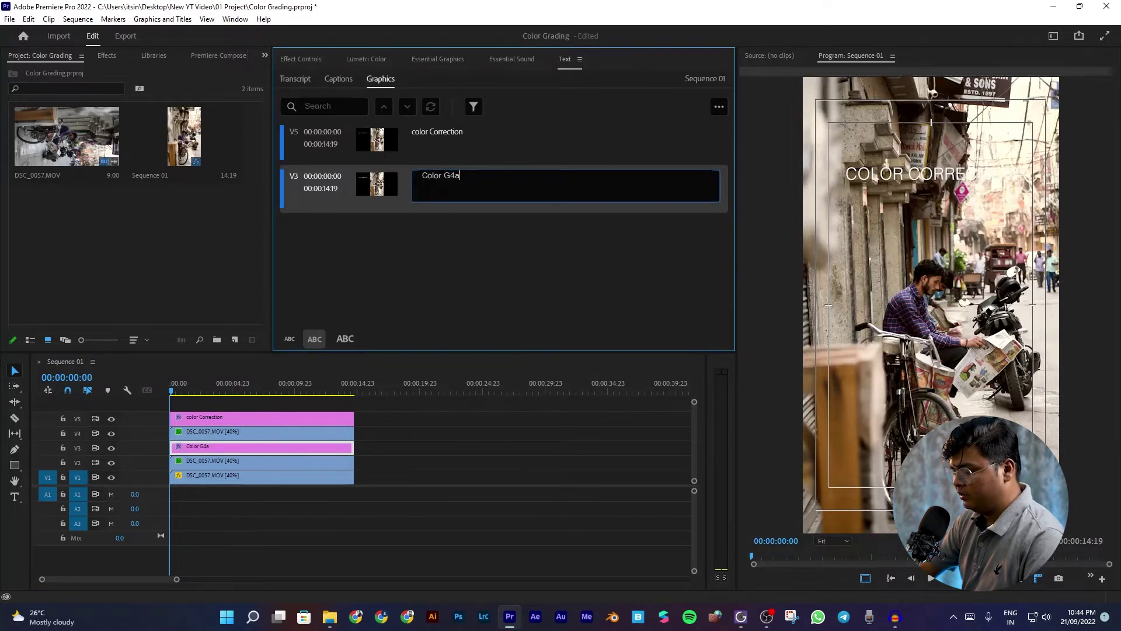
pyautogui.write('rde')
pyautogui.press('BackSpace')
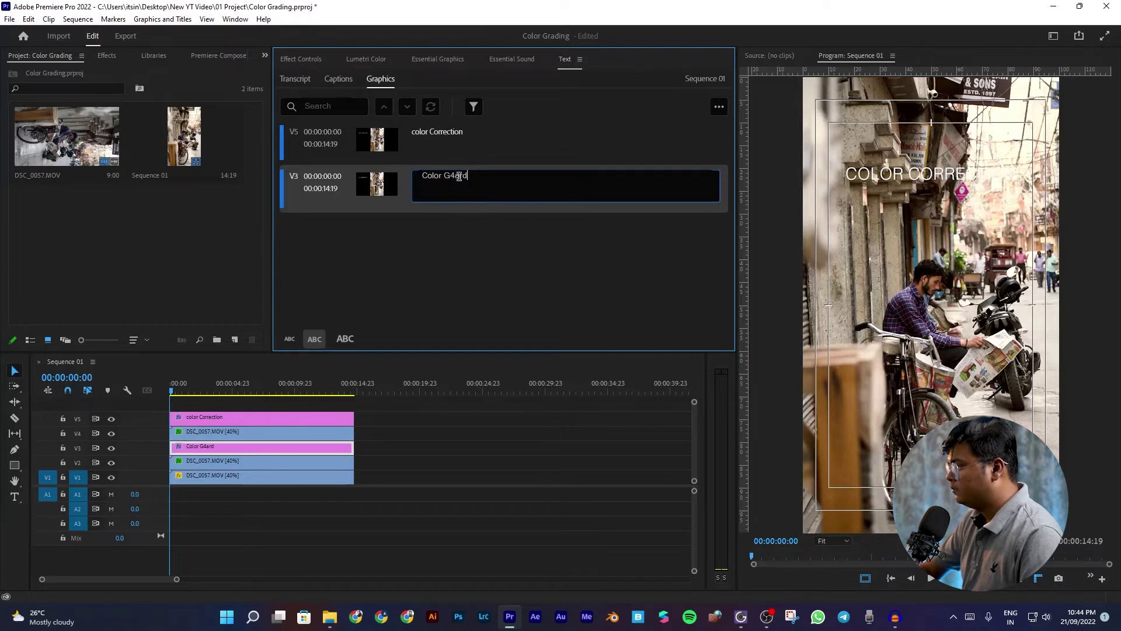
pyautogui.write('de')
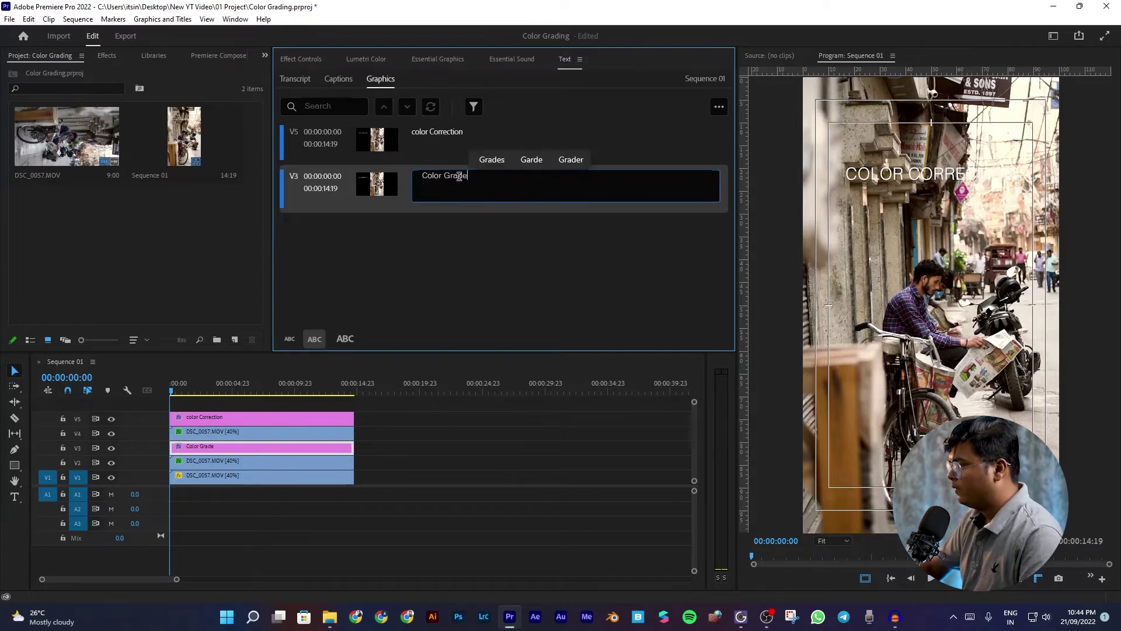
pyautogui.click(185, 410)
pyautogui.press('=')
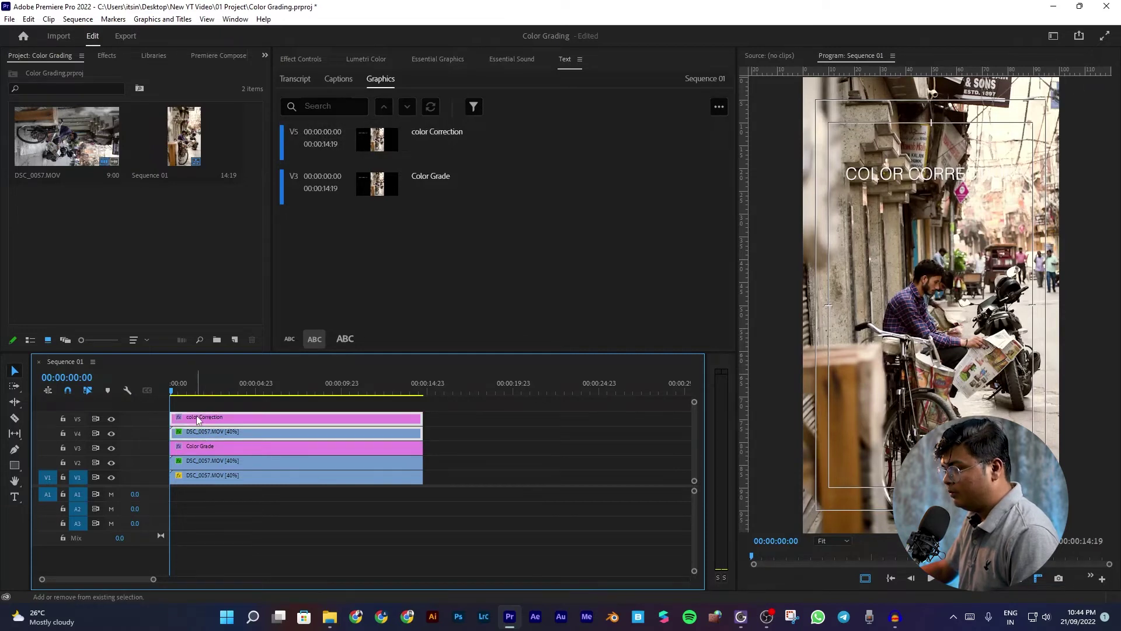
pyautogui.click(179, 419)
# Trim the color Correction layers to start near 7 s and the Color Grade layers near 2 s
pyautogui.moveTo(180, 415); pyautogui.dragTo(296, 419)
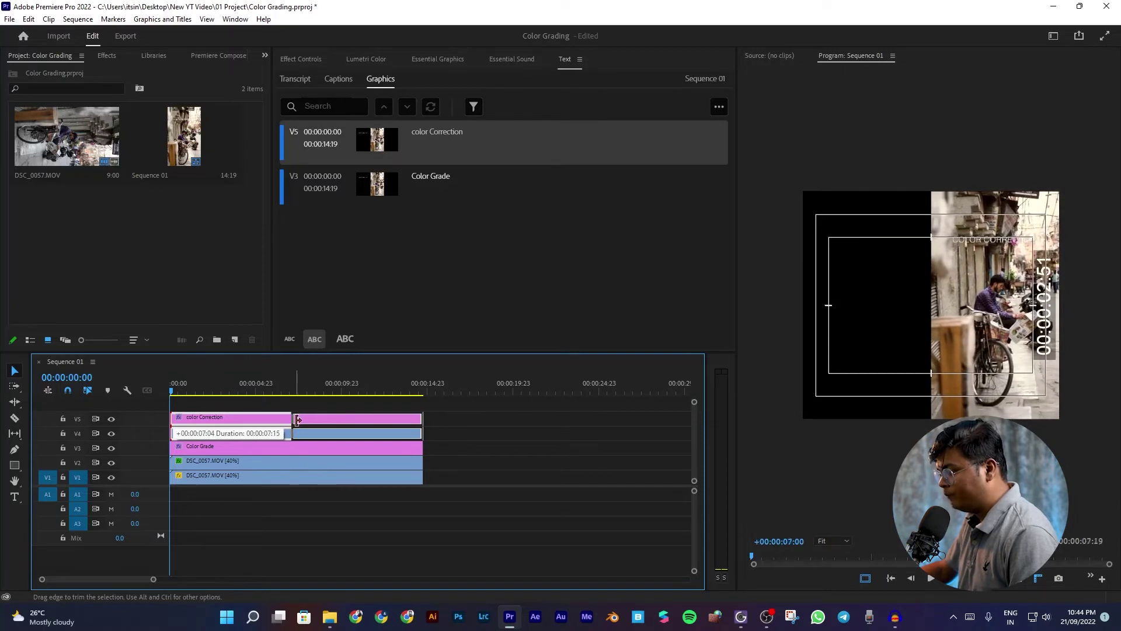
pyautogui.moveTo(297, 419); pyautogui.dragTo(297, 419)
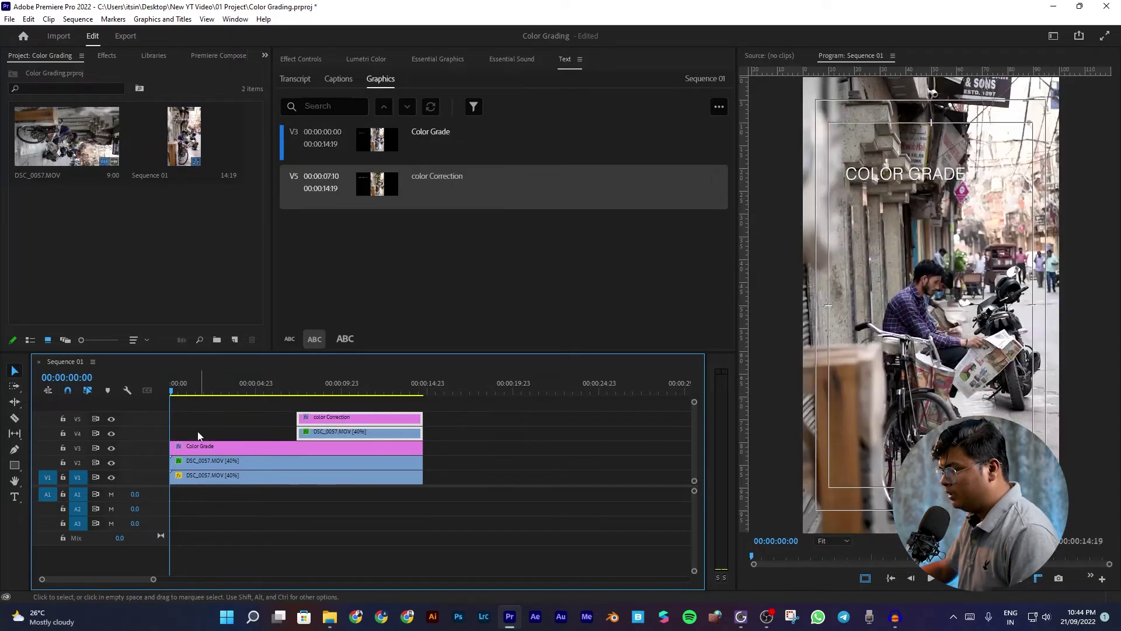
pyautogui.click(179, 457)
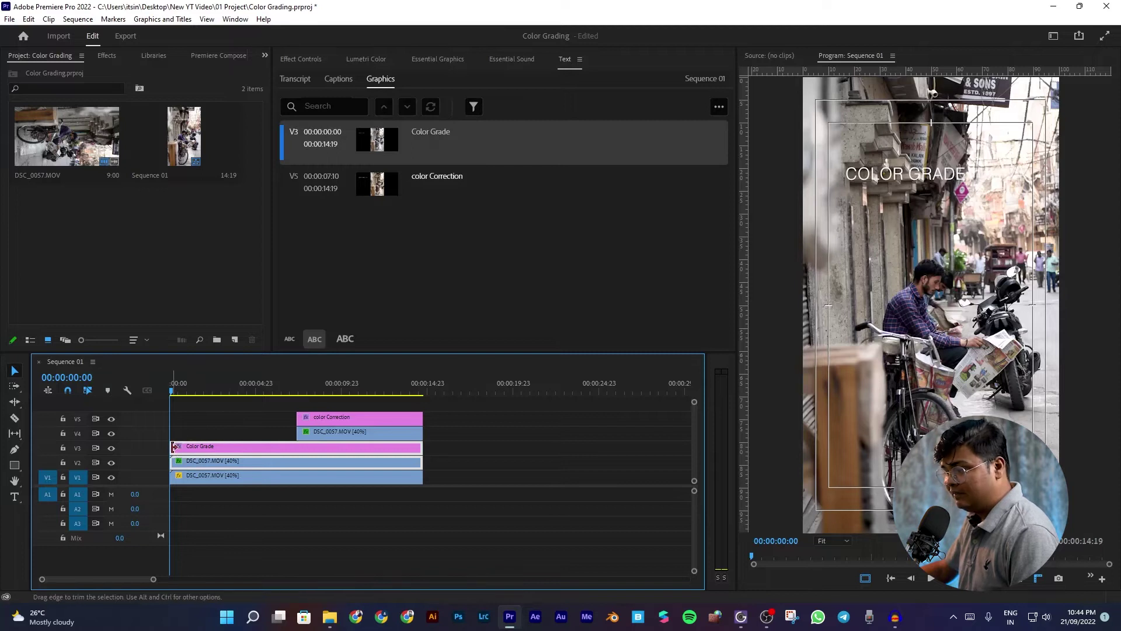
pyautogui.moveTo(175, 447); pyautogui.dragTo(216, 447)
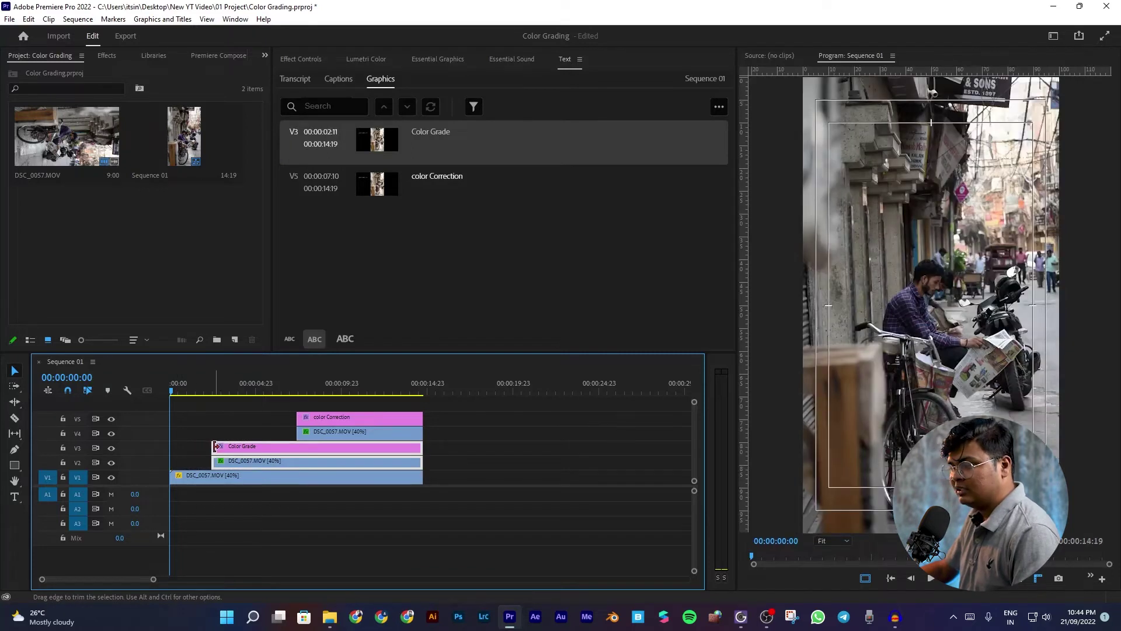
pyautogui.click(218, 422)
# Scrub through the sequence to preview the staggered titles, then save the project
pyautogui.moveTo(175, 392); pyautogui.dragTo(211, 398)
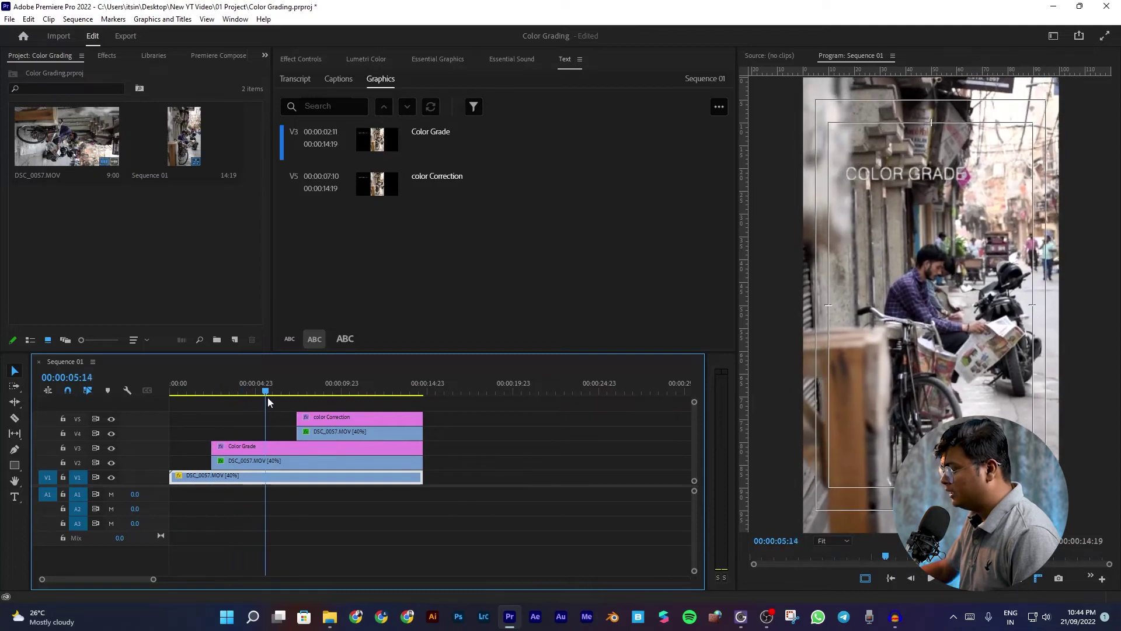
pyautogui.moveTo(211, 399); pyautogui.dragTo(380, 400)
pyautogui.click(524, 459)
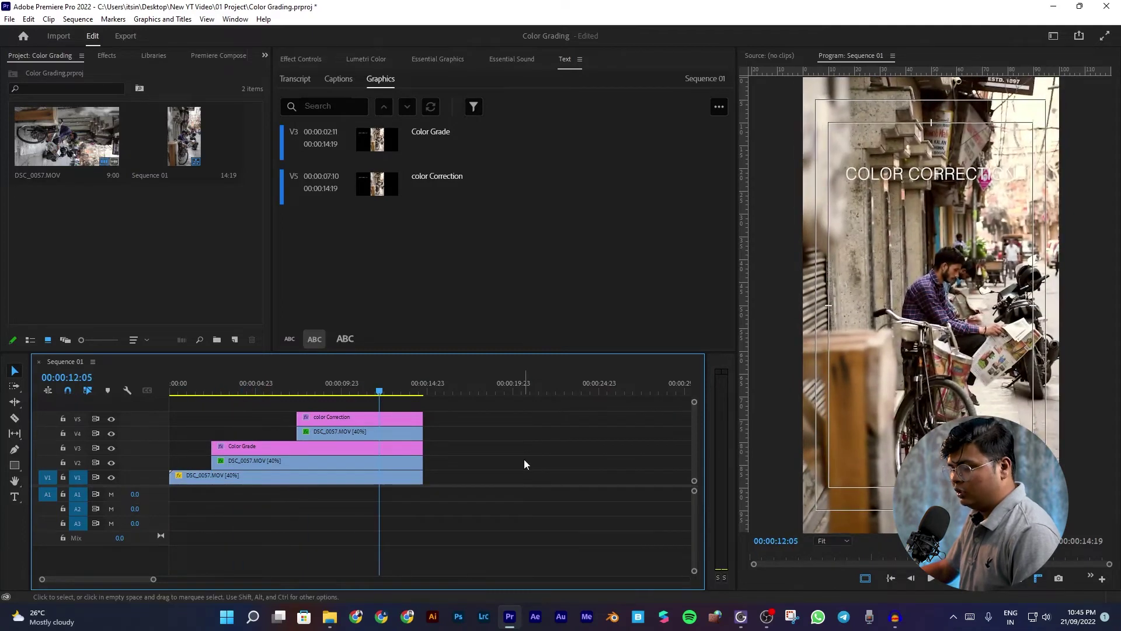
pyautogui.hotkey('ctrl', 's')
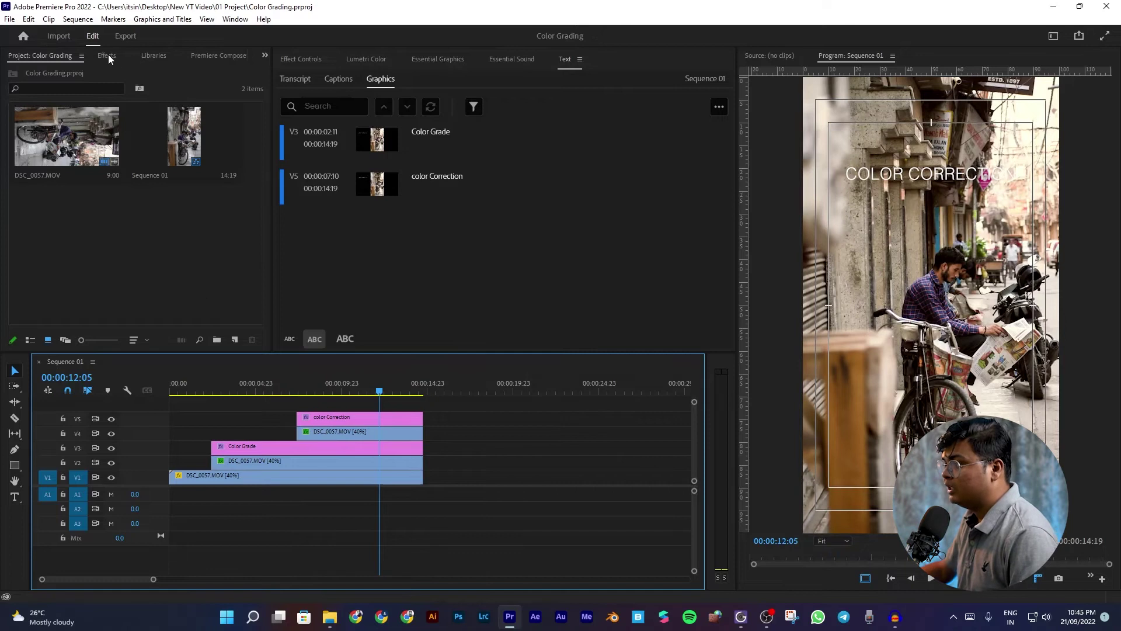
# Search the Effects library for 'wipe' and pick up the Wipe transition
pyautogui.click(108, 55)
pyautogui.click(71, 68)
pyautogui.write('wipe')
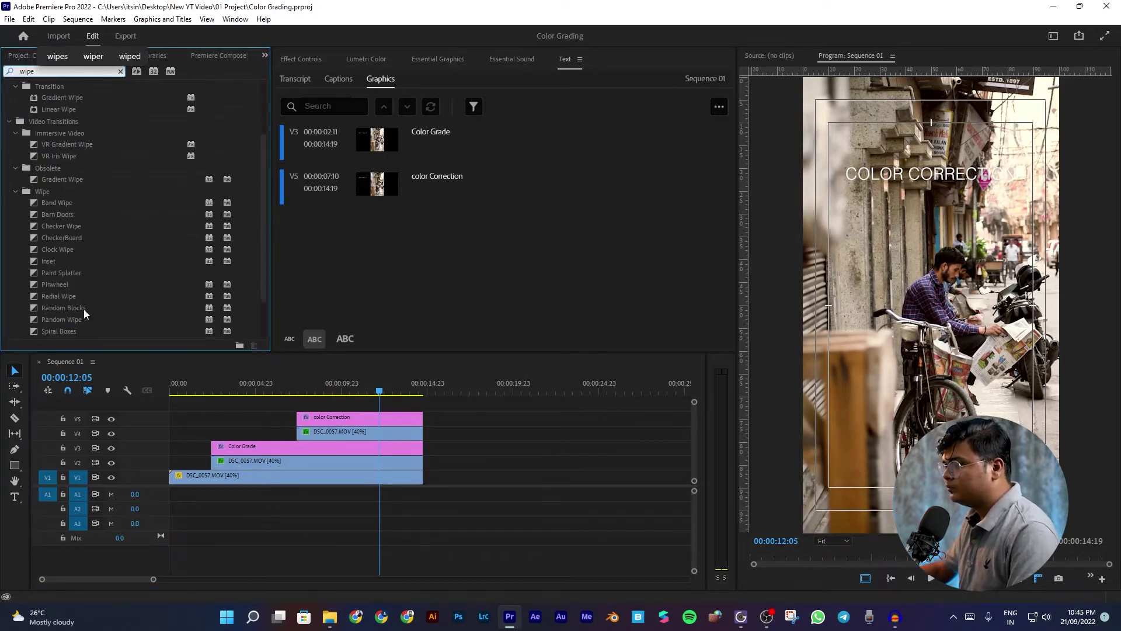
pyautogui.scroll(-5, 83, 310)
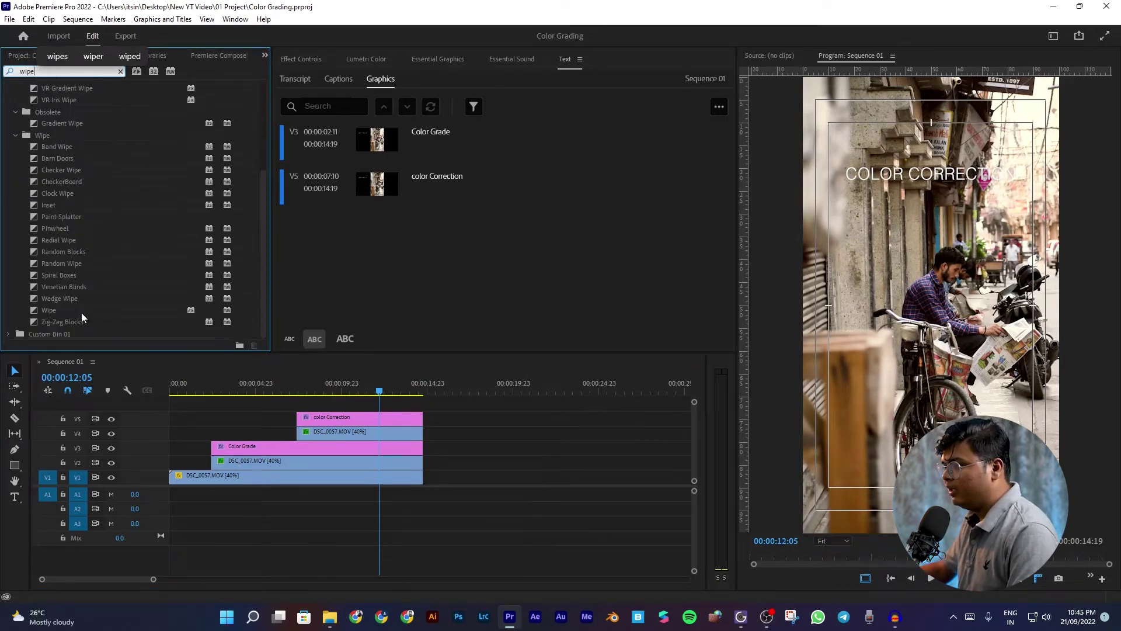
pyautogui.moveTo(34, 308); pyautogui.dragTo(204, 440)
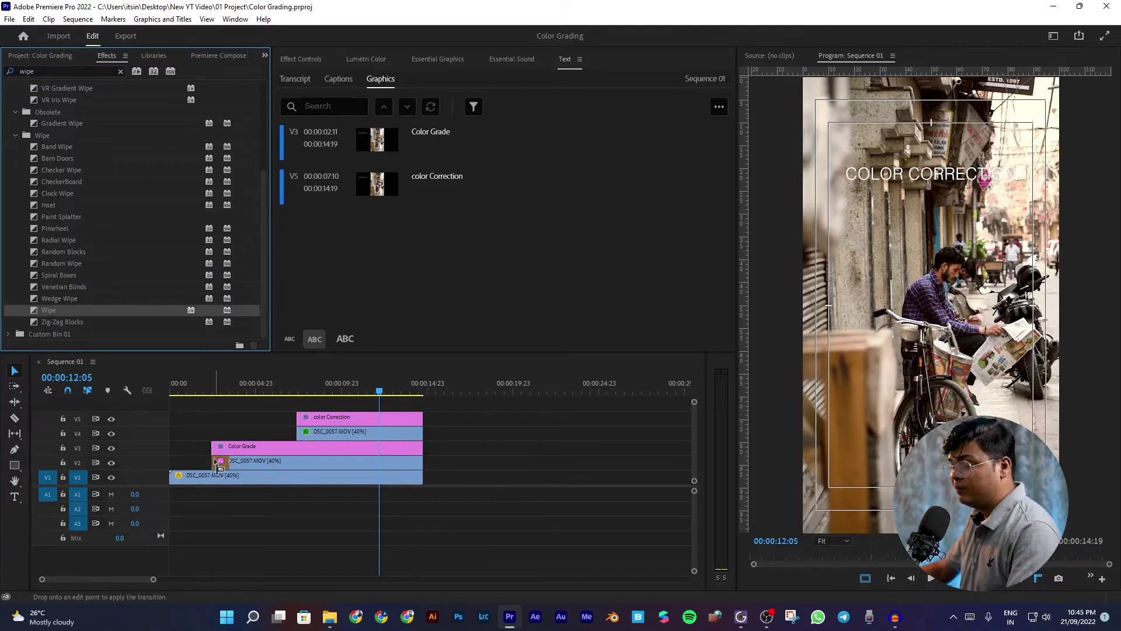
# Apply a Wipe to the V2 footage's start at 2 s, sized to about one second
pyautogui.moveTo(218, 462); pyautogui.dragTo(235, 463)
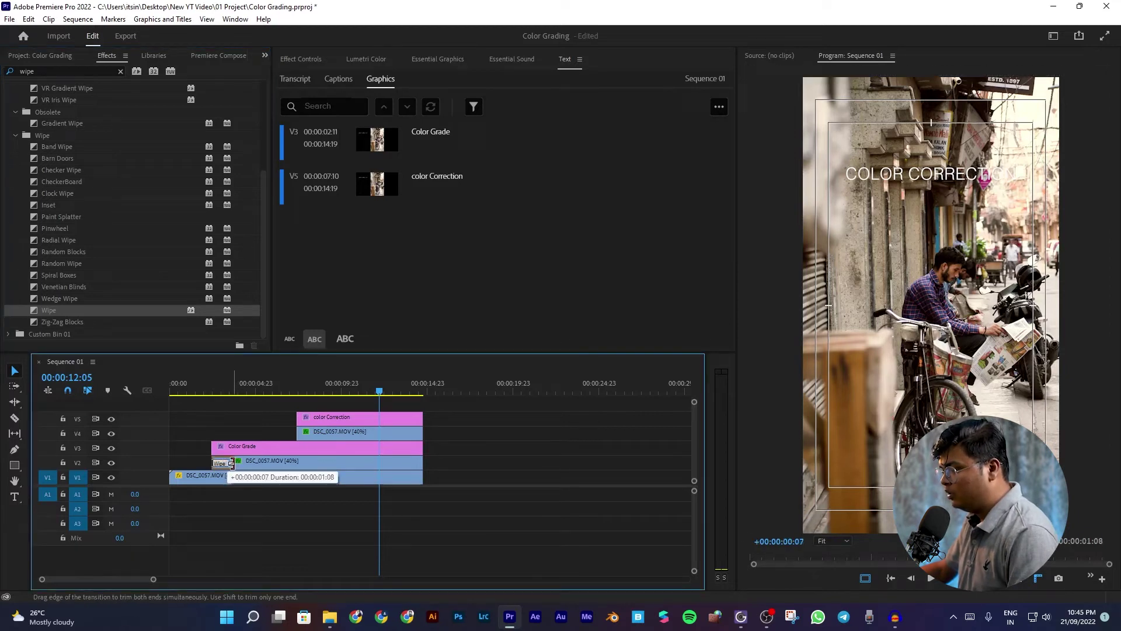
pyautogui.moveTo(227, 464); pyautogui.dragTo(224, 464)
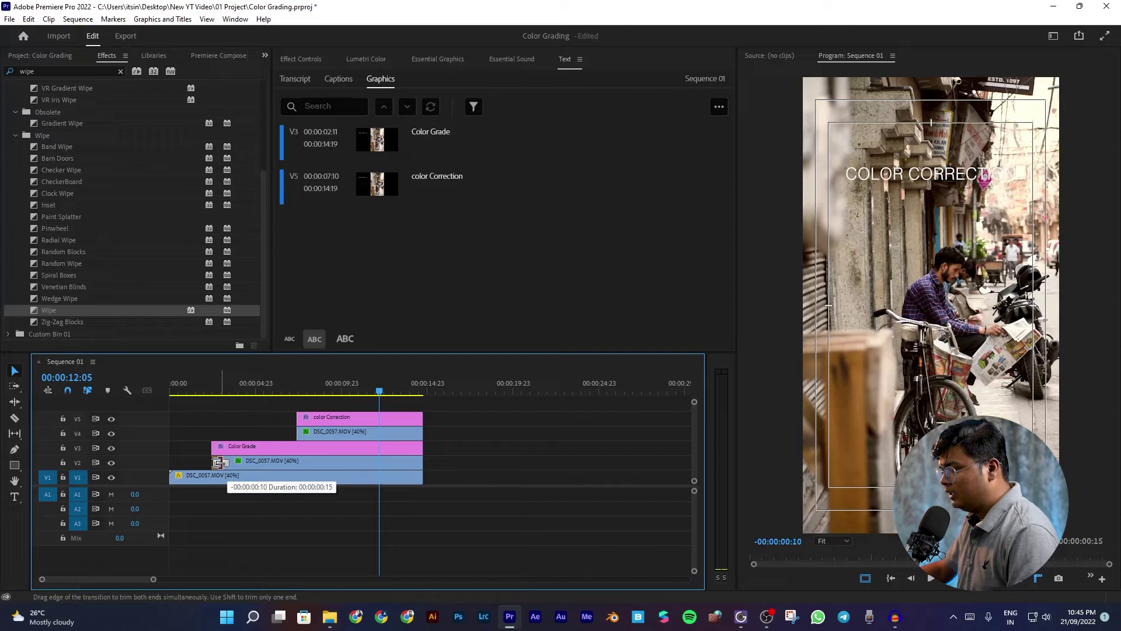
pyautogui.moveTo(219, 462); pyautogui.dragTo(225, 464)
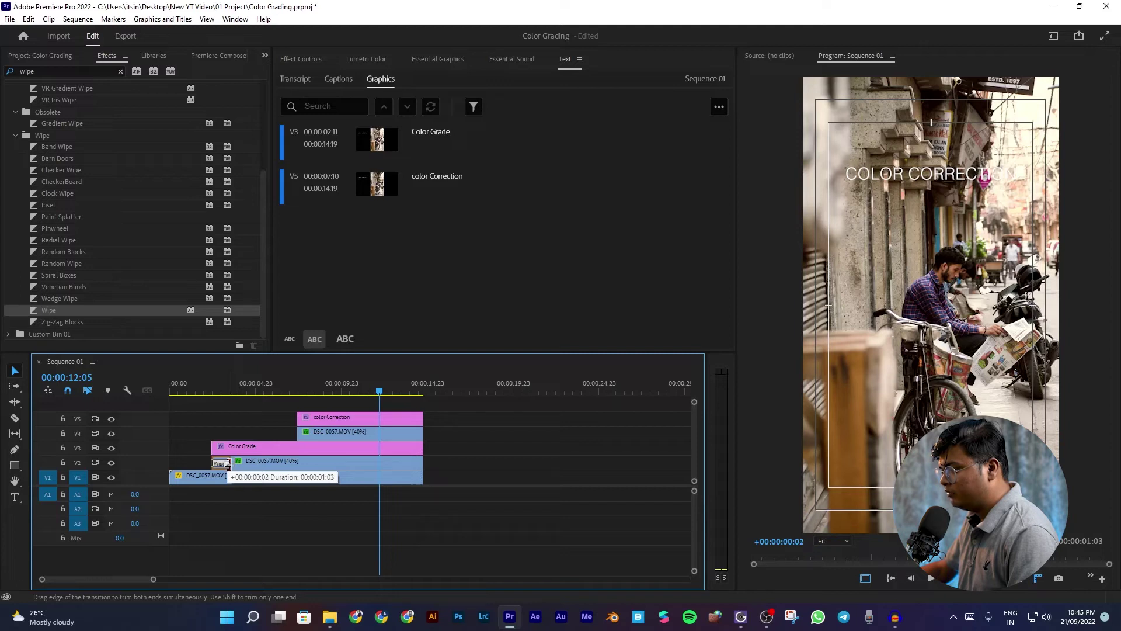
pyautogui.moveTo(228, 464); pyautogui.dragTo(219, 463)
pyautogui.scroll(3, 199, 411)
pyautogui.scroll(3, 206, 418)
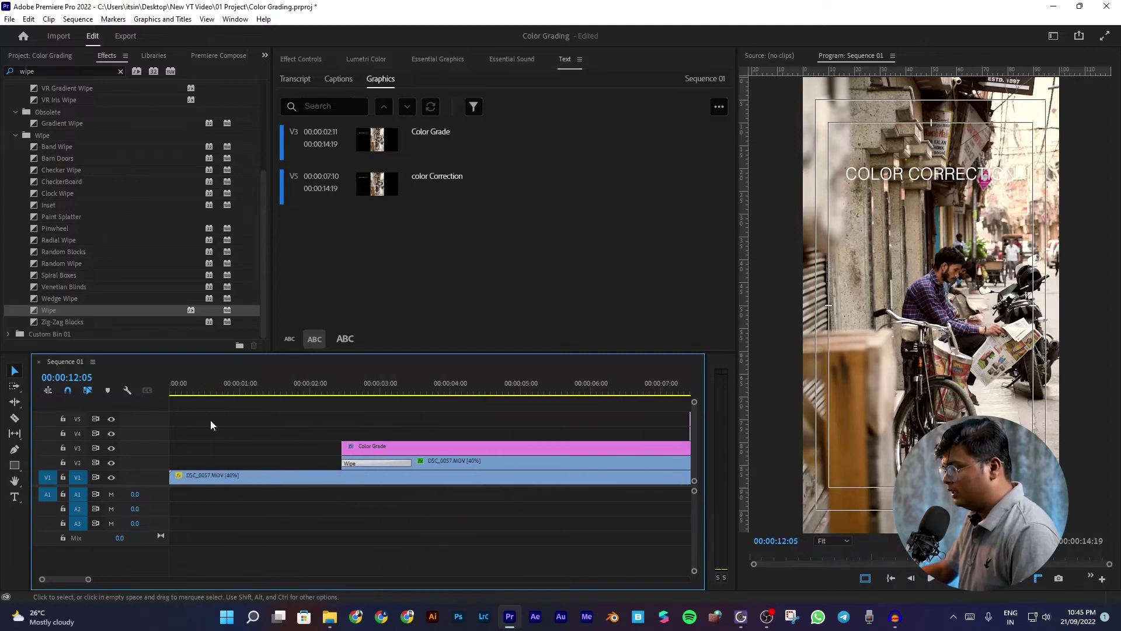
pyautogui.click(331, 389)
# Preview the footage wipe and finish resizing that Wipe transition
pyautogui.press('space')
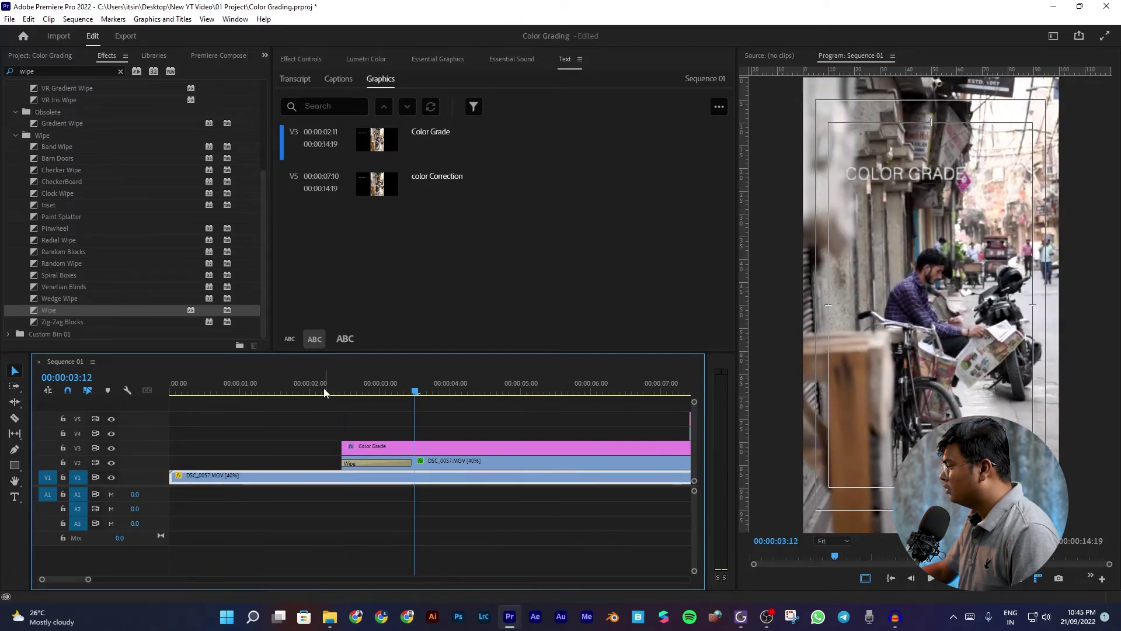
pyautogui.scroll(-3, 286, 428)
pyautogui.scroll(-3, 222, 464)
pyautogui.moveTo(214, 462); pyautogui.dragTo(218, 465)
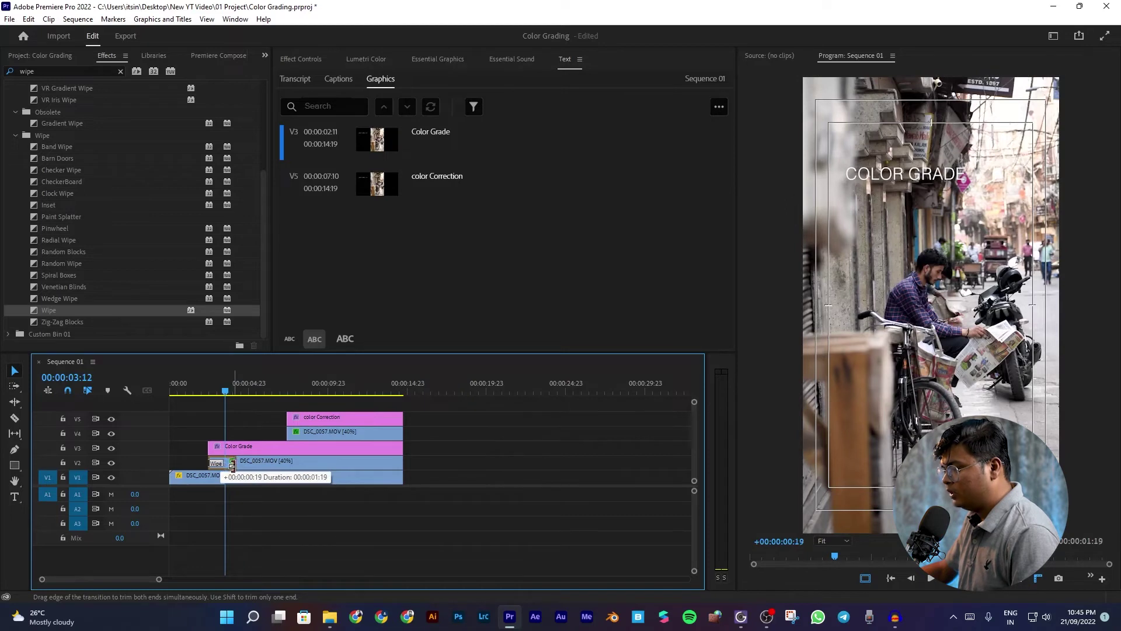
pyautogui.moveTo(231, 465); pyautogui.dragTo(229, 463)
pyautogui.scroll(3, 201, 413)
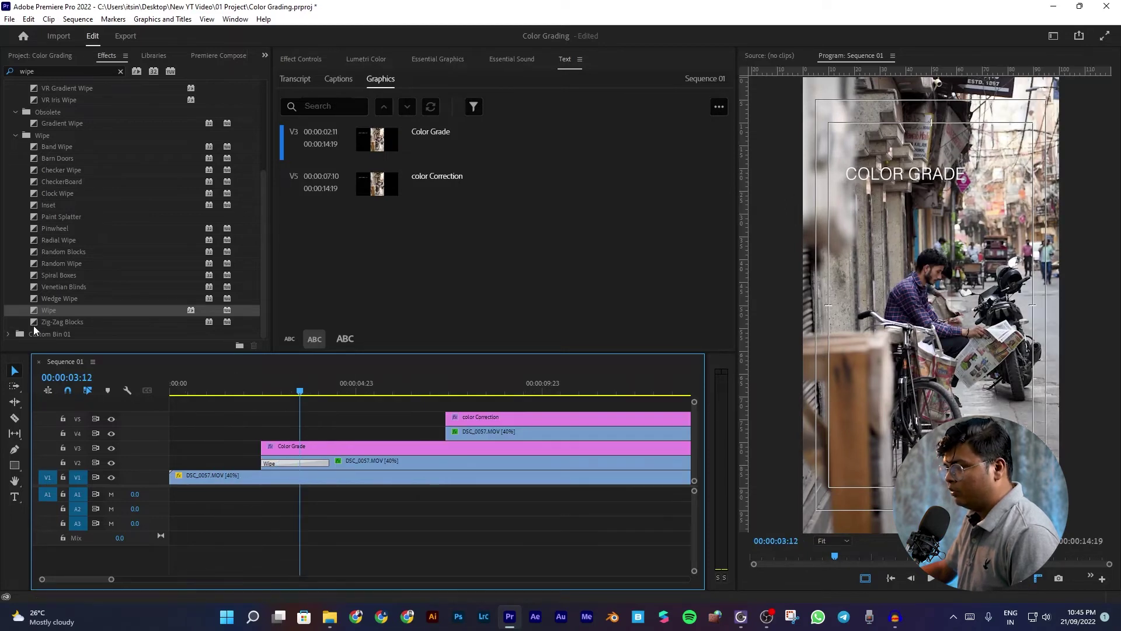
pyautogui.click(213, 419)
# Apply a Wipe to the start of the Color Grade title on V3 and save
pyautogui.click(275, 441)
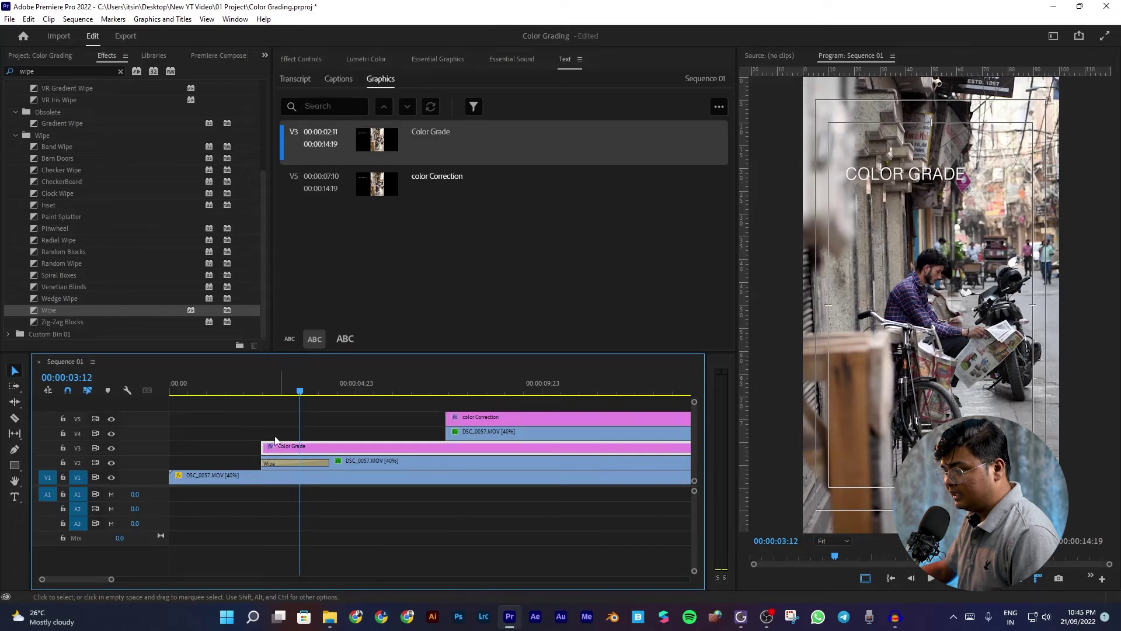
pyautogui.moveTo(43, 309); pyautogui.dragTo(81, 326)
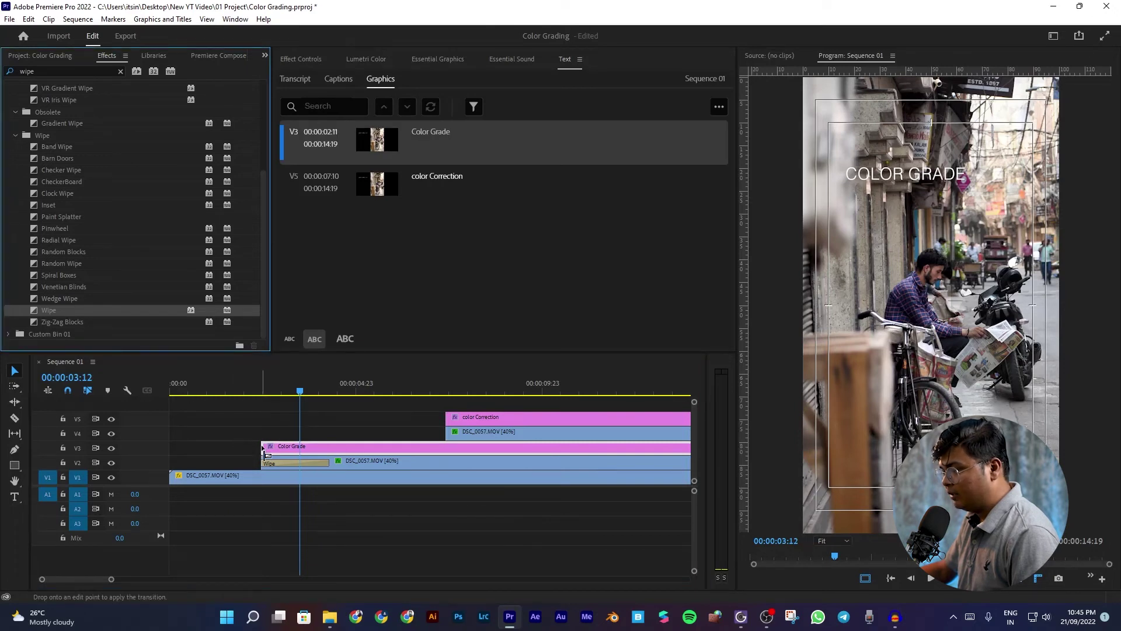
pyautogui.moveTo(301, 449); pyautogui.dragTo(327, 446)
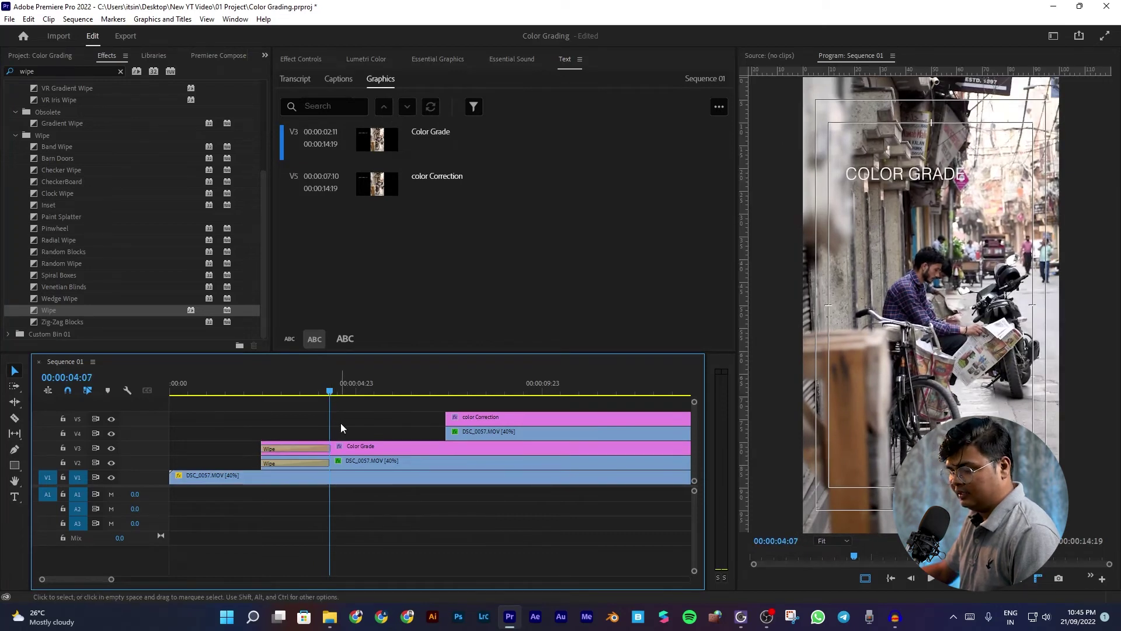
pyautogui.hotkey('ctrl', 's')
pyautogui.scroll(-5, 284, 420)
pyautogui.scroll(2, 230, 441)
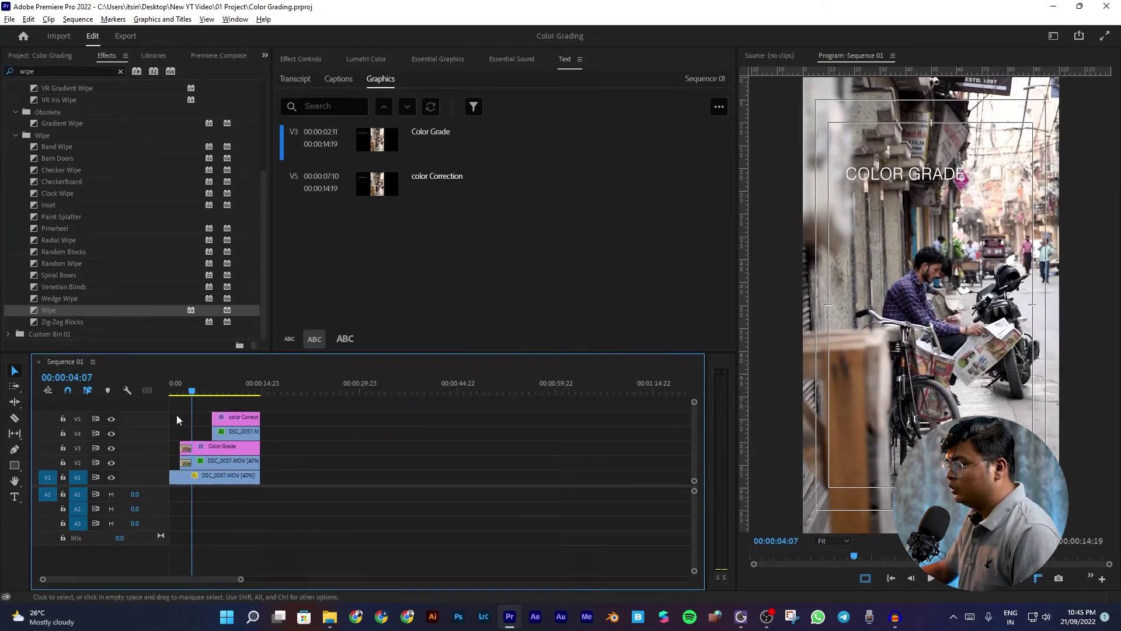
pyautogui.scroll(2, 177, 415)
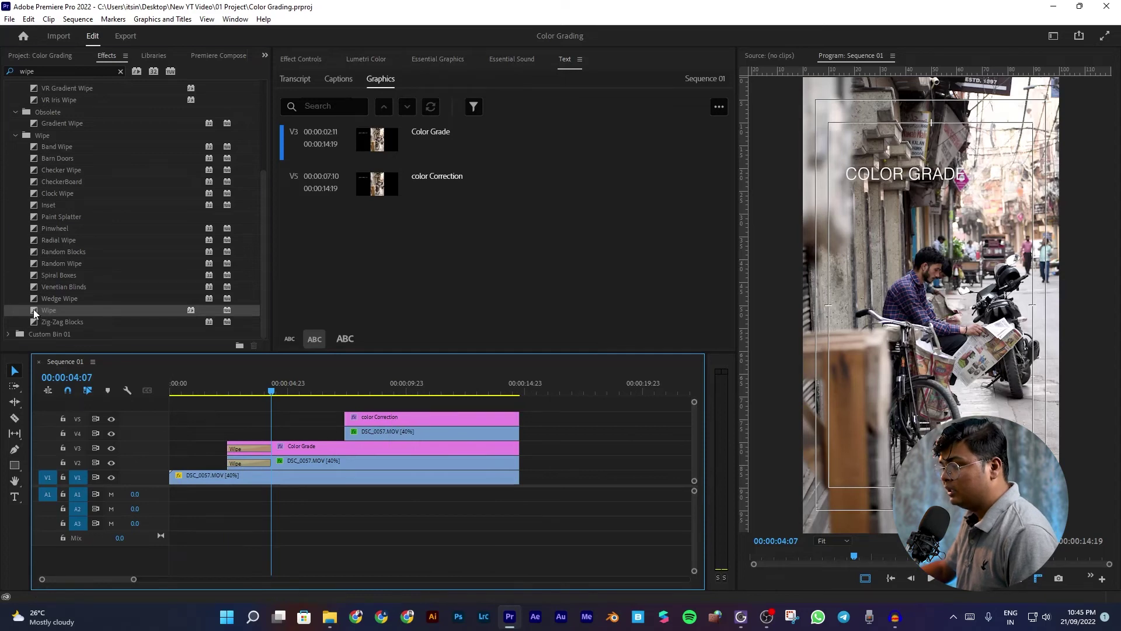
# Drop a Wipe transition onto the start of the V5 color Correction title
pyautogui.moveTo(33, 309)
pyautogui.mouseDown()
pyautogui.moveTo(323, 446)
pyautogui.moveTo(391, 432)
pyautogui.moveTo(366, 418)
pyautogui.moveTo(392, 418)
pyautogui.mouseUp()
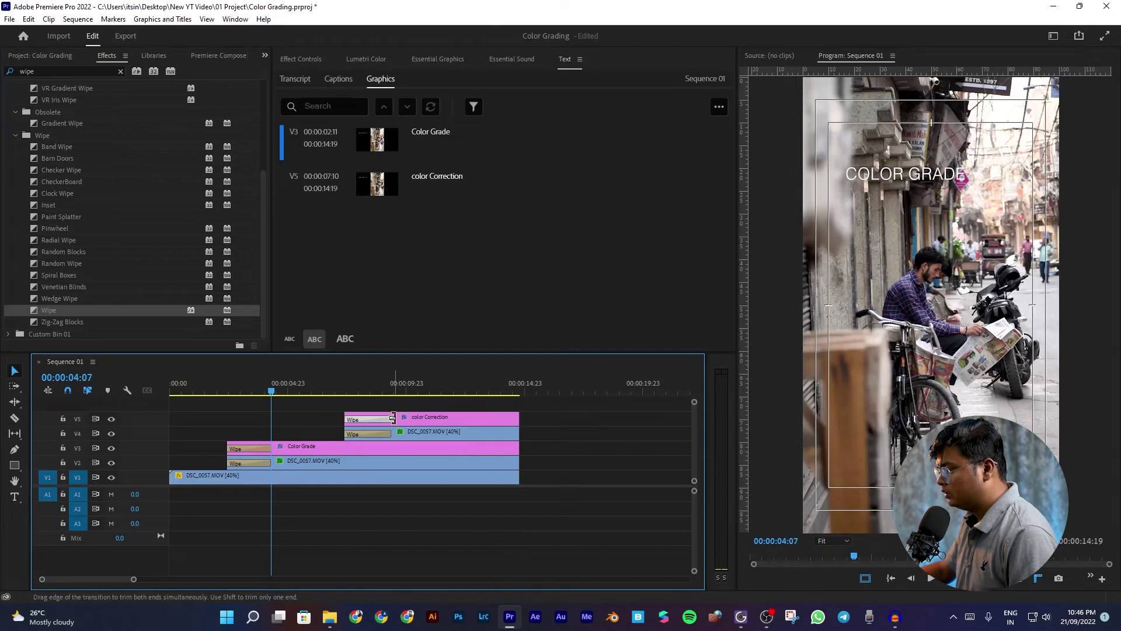
# Play the reel from the beginning to preview the wipes
pyautogui.press('Home')
pyautogui.press('space')
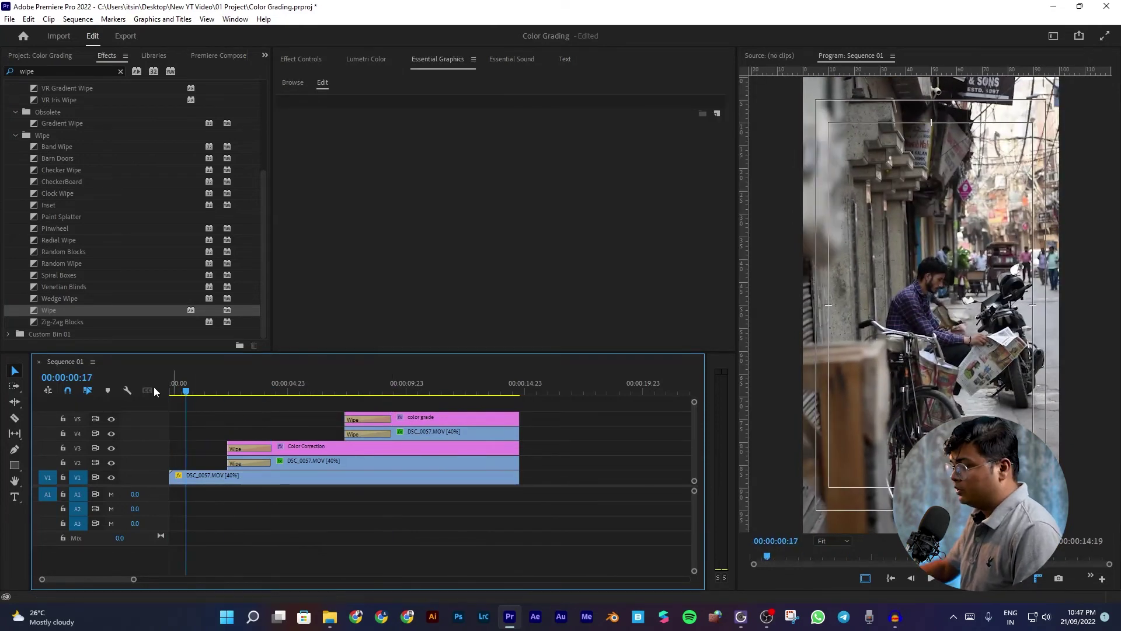
pyautogui.press('Home')
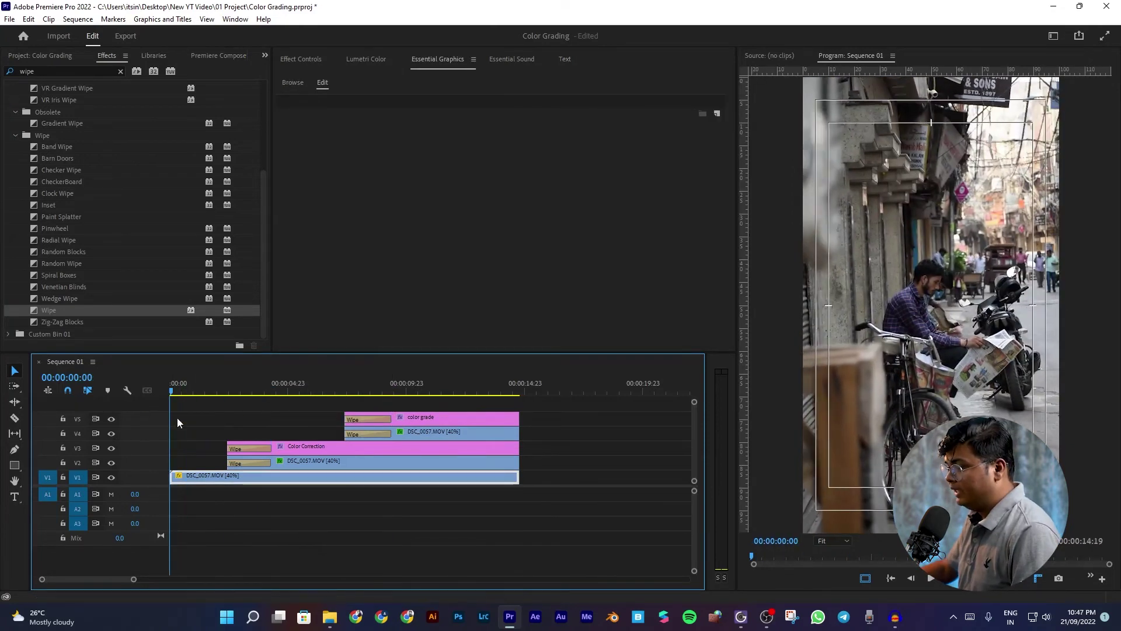
pyautogui.click(262, 413)
pyautogui.press('space')
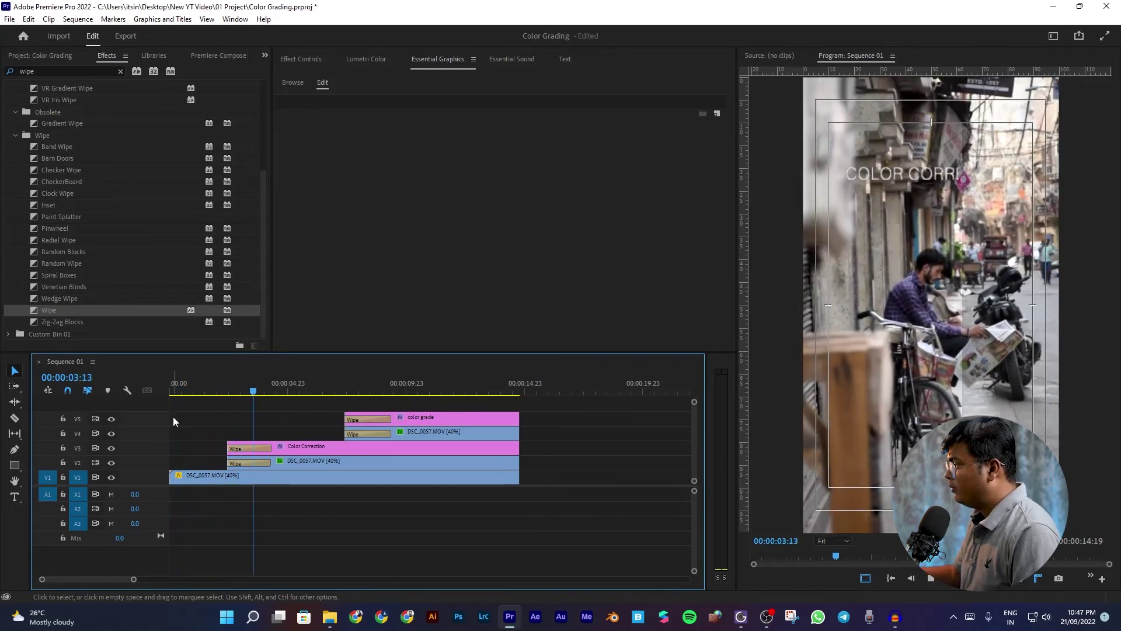
# Scrub between six seconds and the start of the reel, then save the project
pyautogui.click(336, 386)
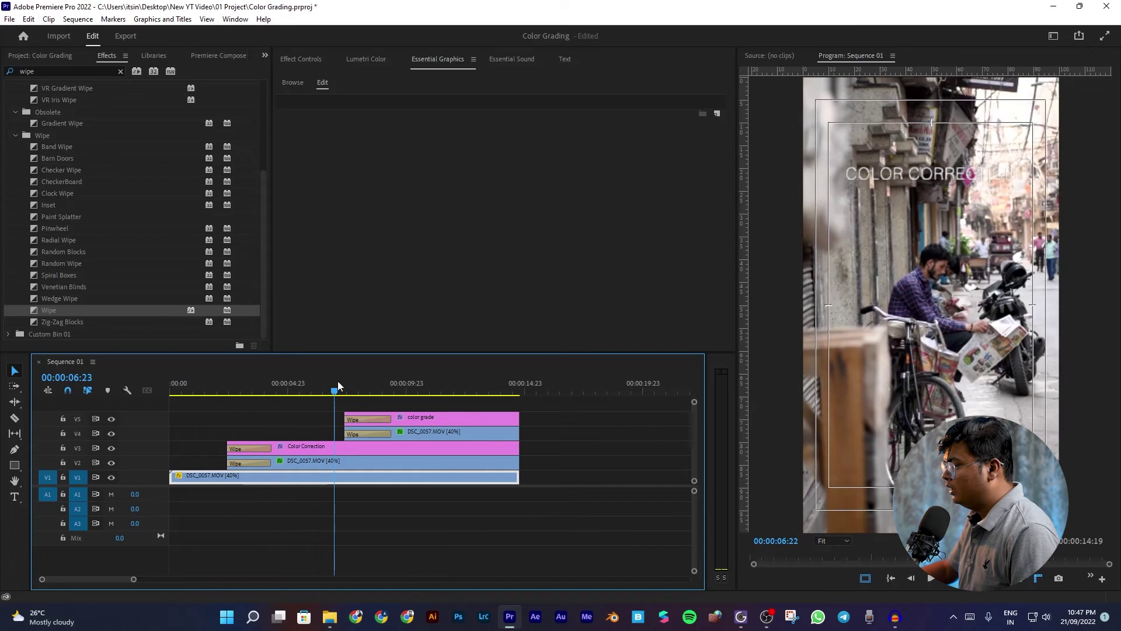
pyautogui.moveTo(337, 385); pyautogui.dragTo(183, 386)
pyautogui.click(280, 421)
pyautogui.hotkey('ctrl', 's')
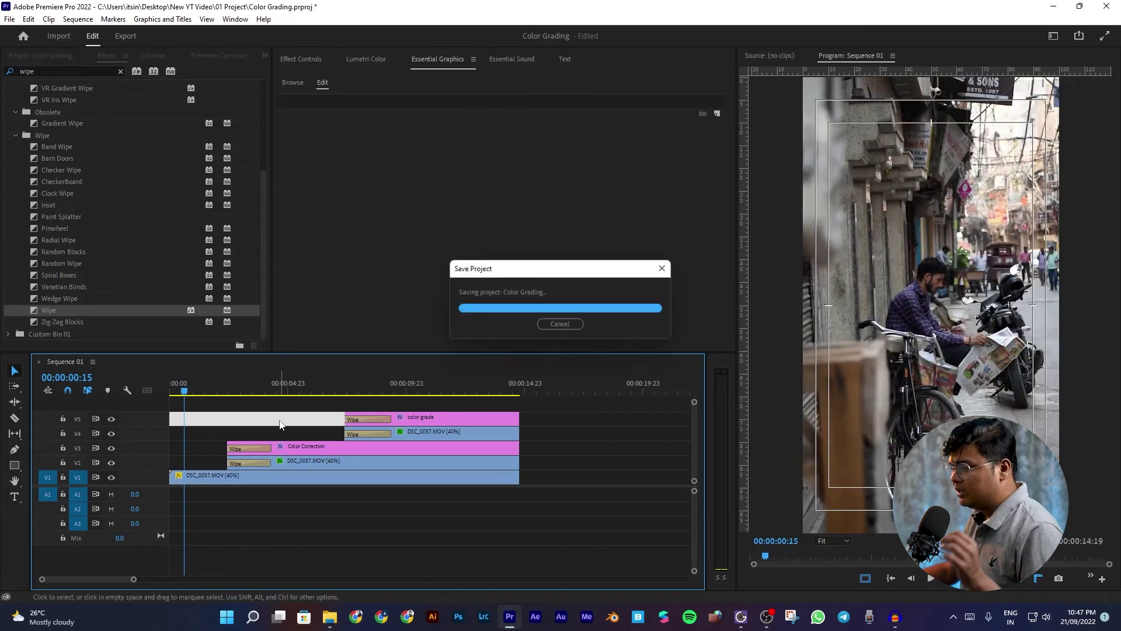
pyautogui.click(432, 387)
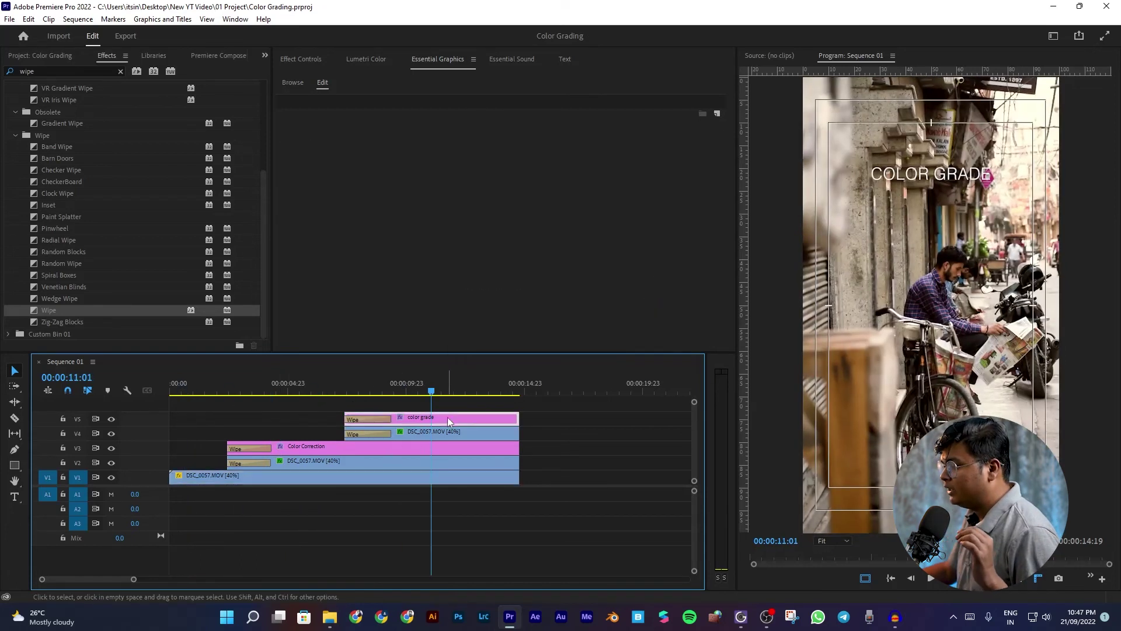
# Set the Color Grade title's text fill to yellow in Essential Graphics
pyautogui.click(448, 417)
pyautogui.click(330, 100)
pyautogui.scroll(-3, 385, 264)
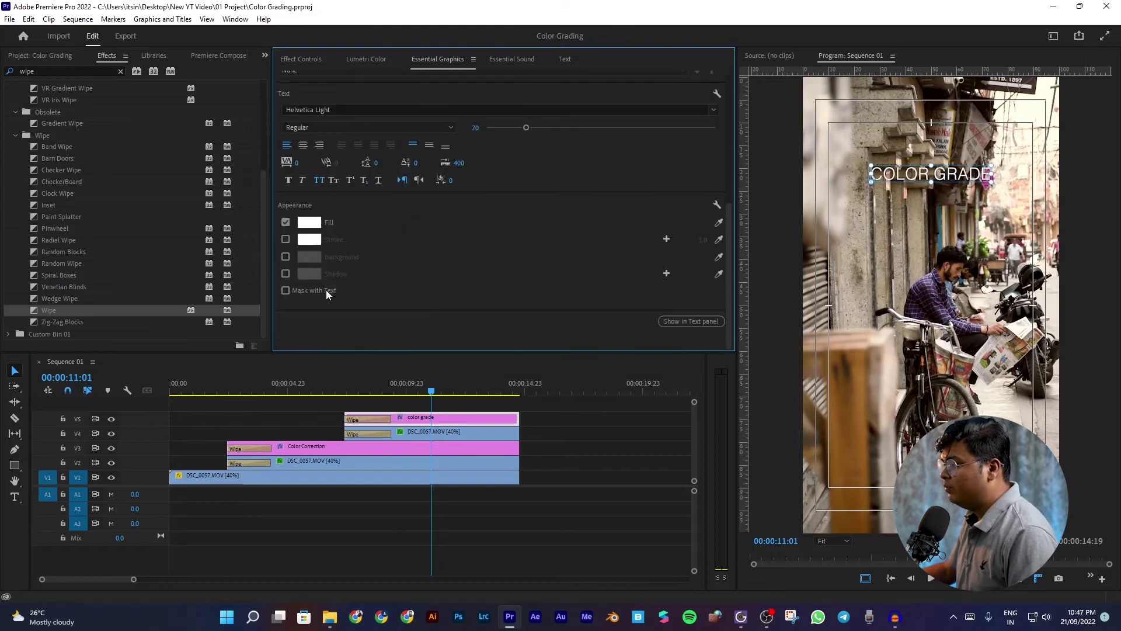
pyautogui.click(310, 223)
pyautogui.moveTo(580, 275); pyautogui.dragTo(586, 262)
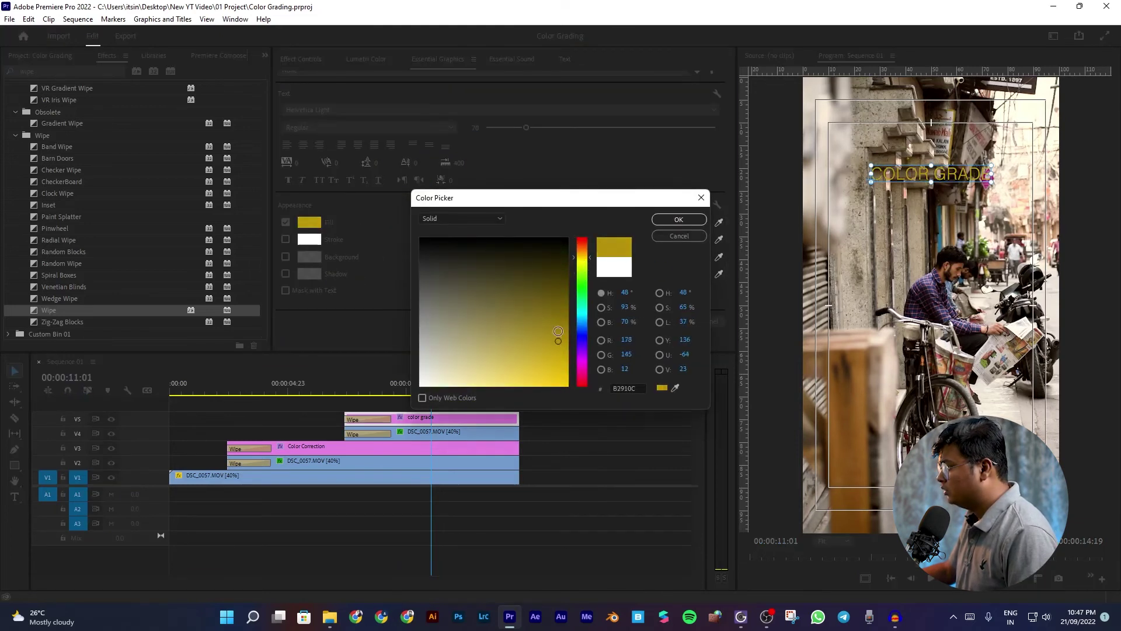
pyautogui.click(677, 220)
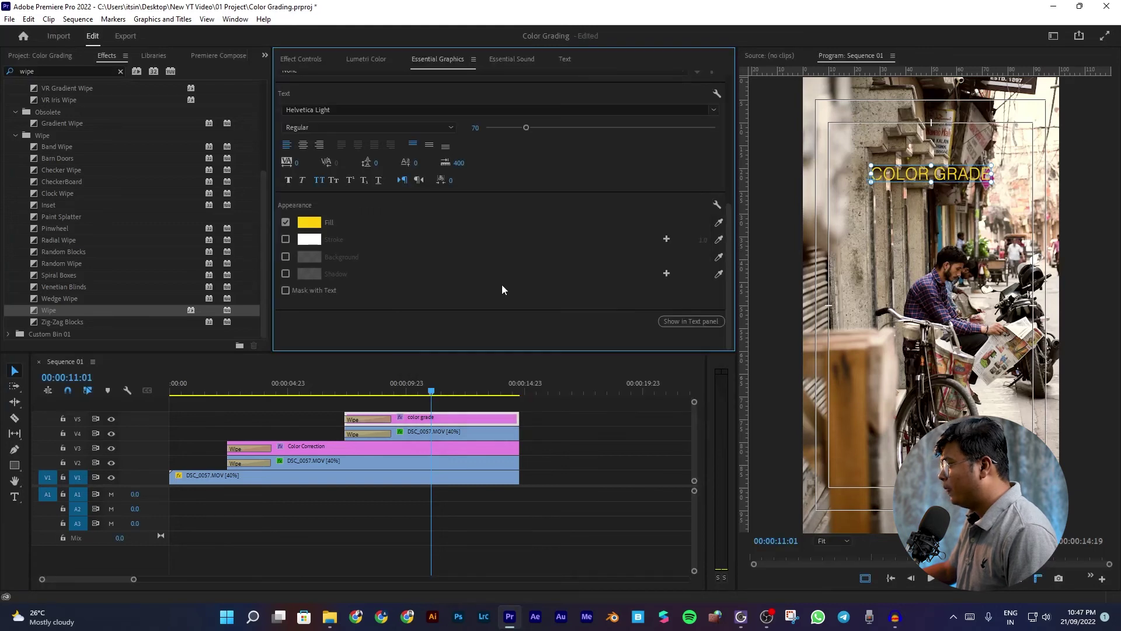
# Return to the sequence start, save the project, and play the reel back
pyautogui.click(394, 476)
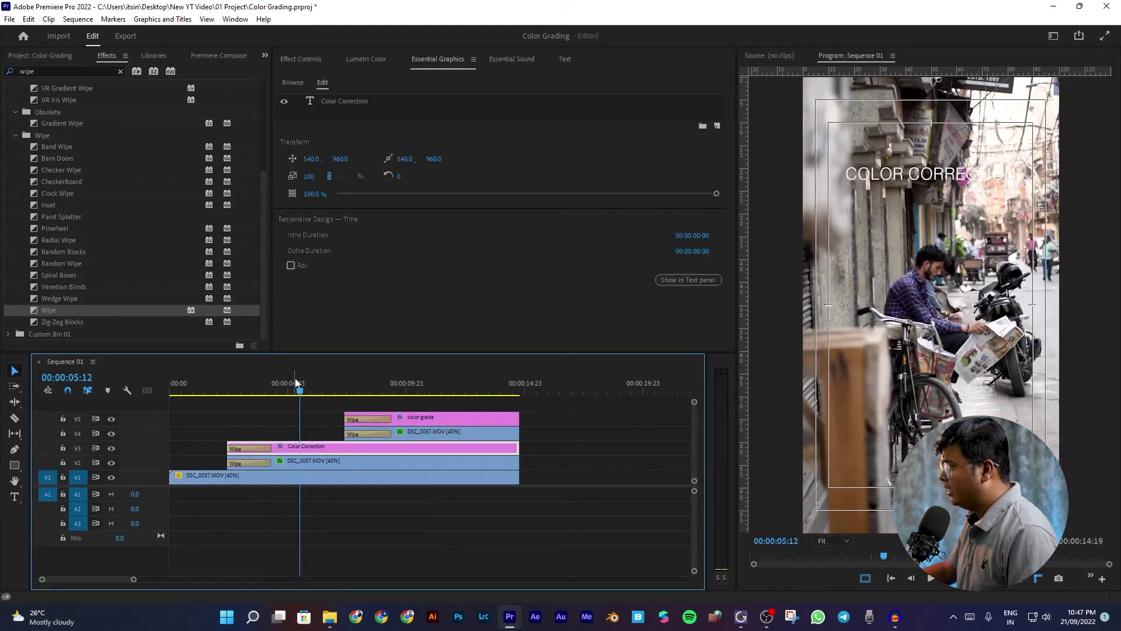
pyautogui.moveTo(298, 390); pyautogui.dragTo(167, 409)
pyautogui.click(241, 412)
pyautogui.hotkey('ctrl', 's')
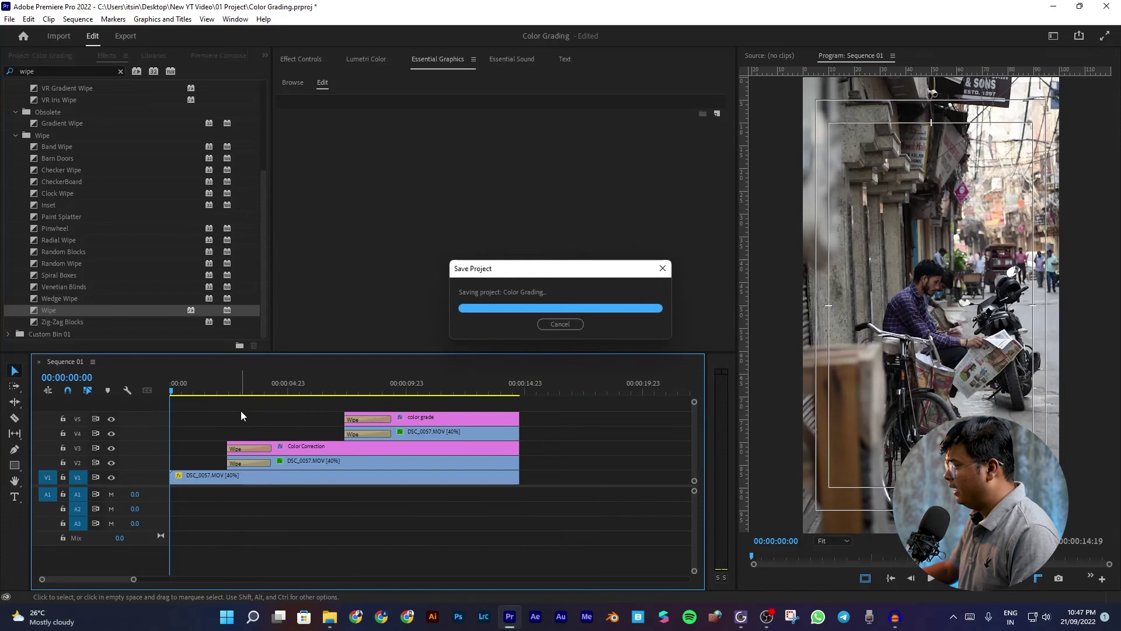
pyautogui.press('space')
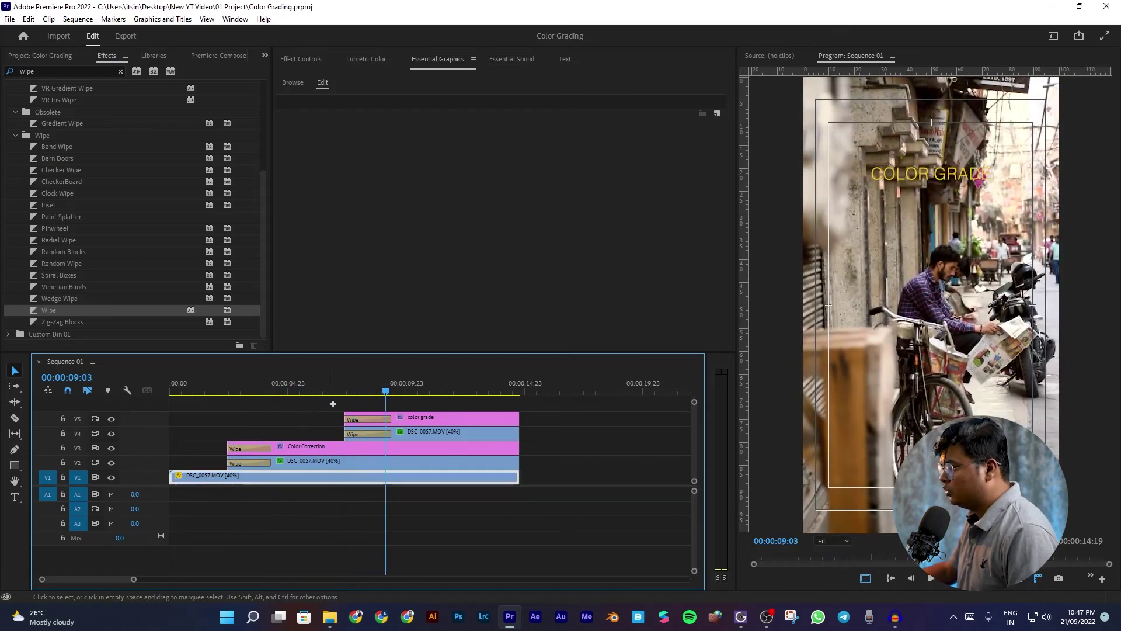
# Make the color grade title and its clip start earlier, then save
pyautogui.moveTo(345, 420); pyautogui.dragTo(295, 421)
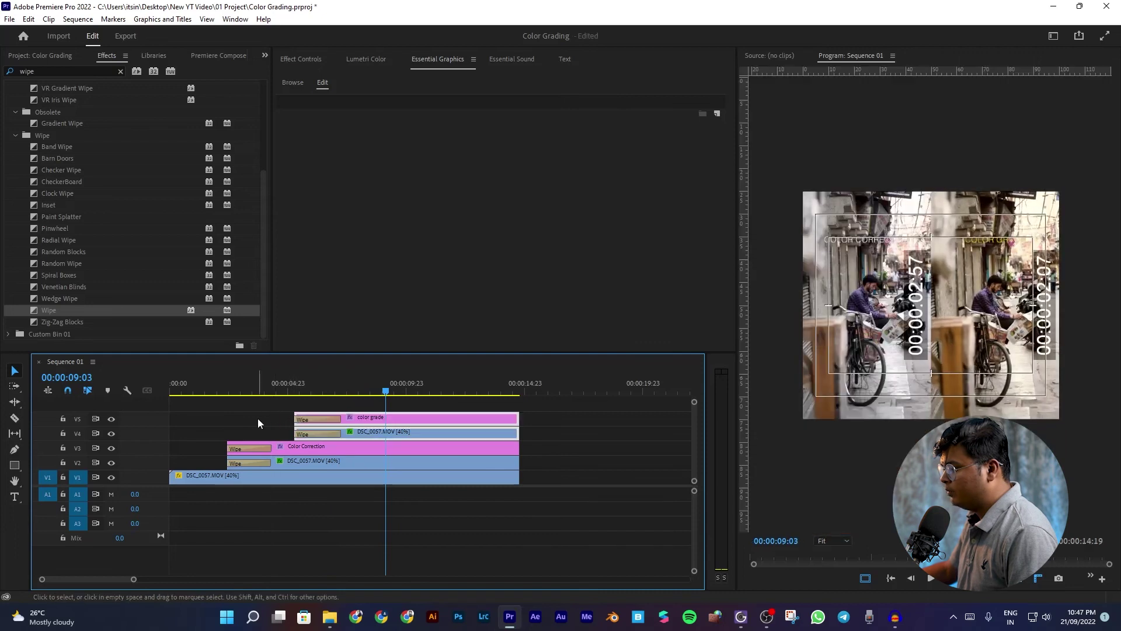
pyautogui.hotkey('ctrl', 's')
pyautogui.click(209, 392)
# Extend both upper clips to start even earlier, then save again
pyautogui.moveTo(214, 421)
pyautogui.mouseDown()
pyautogui.moveTo(246, 463)
pyautogui.moveTo(207, 451)
pyautogui.mouseUp()
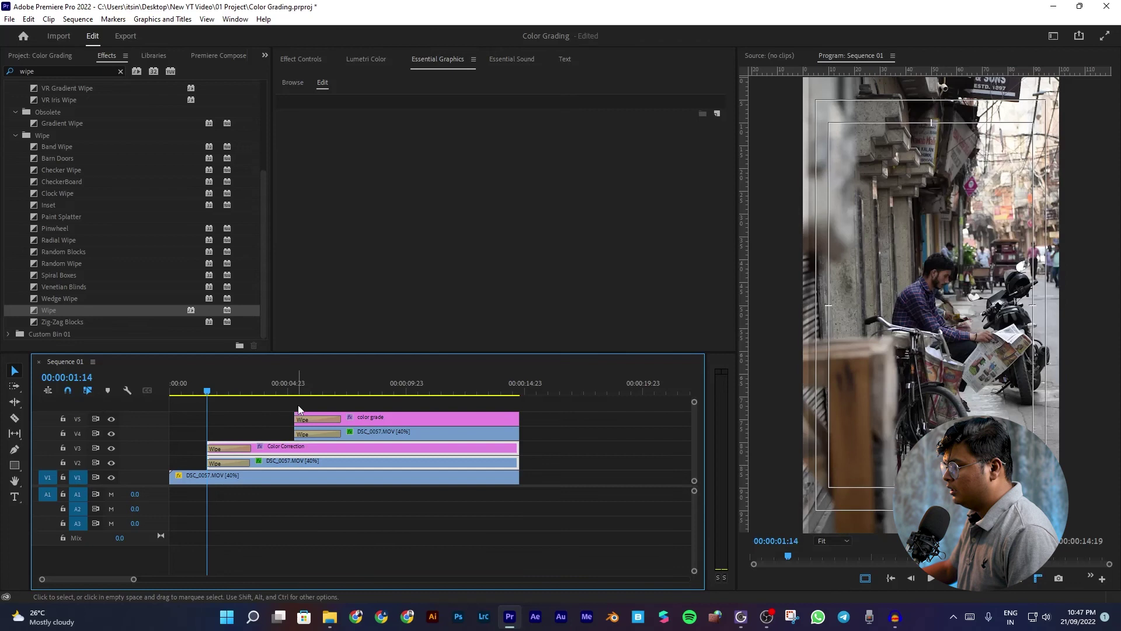
pyautogui.click(301, 418)
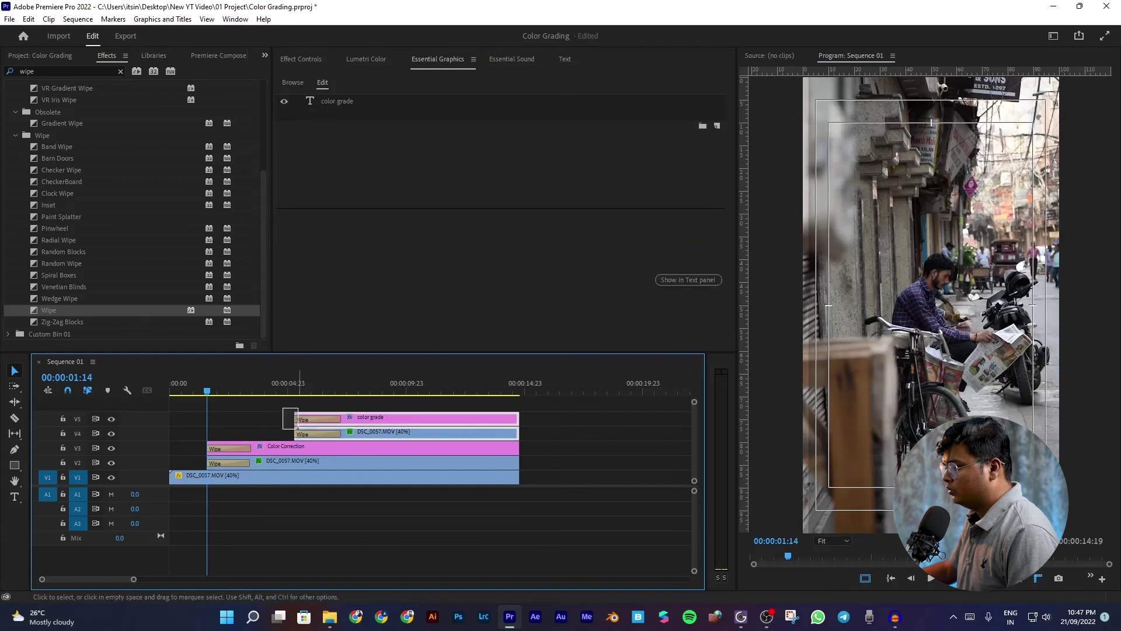
pyautogui.moveTo(295, 426); pyautogui.dragTo(267, 425)
pyautogui.hotkey('ctrl', 's')
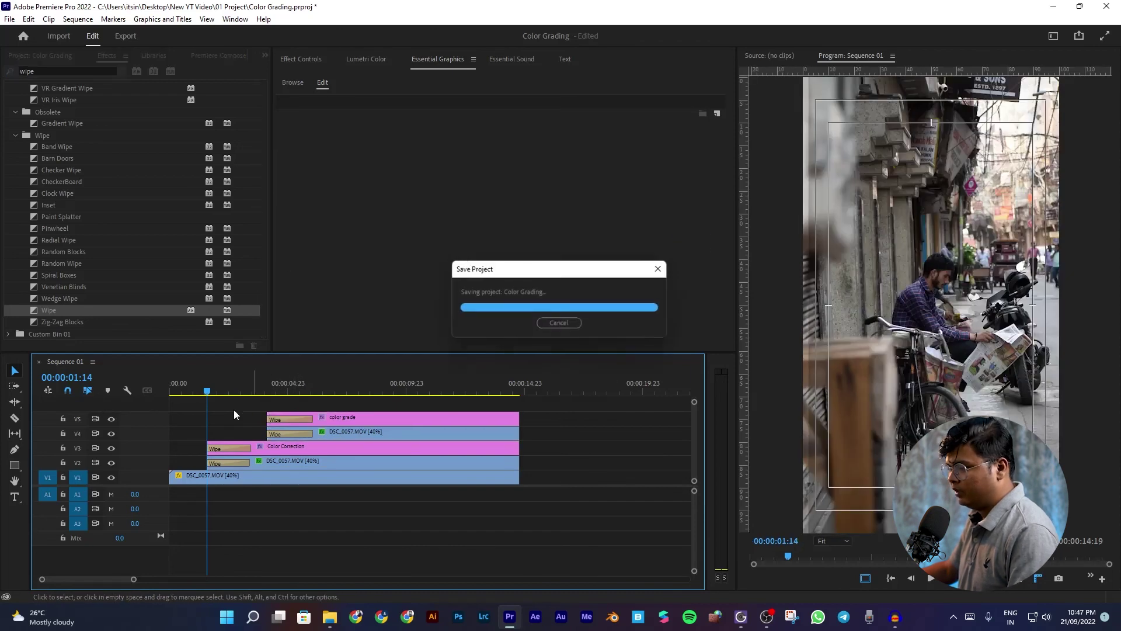
pyautogui.click(198, 426)
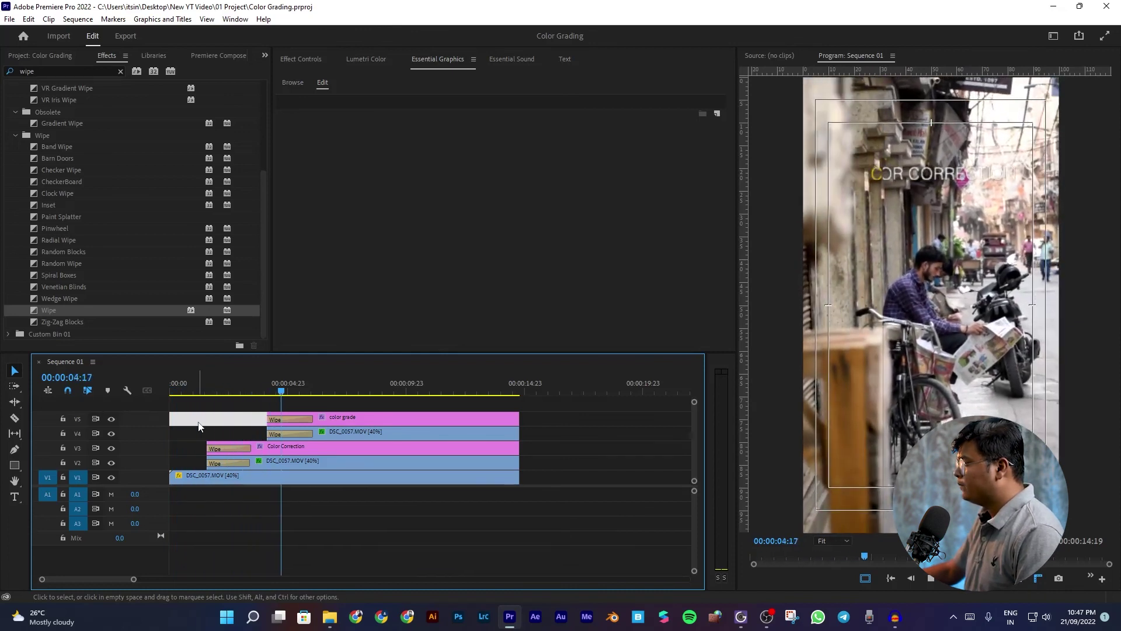
pyautogui.press('d')
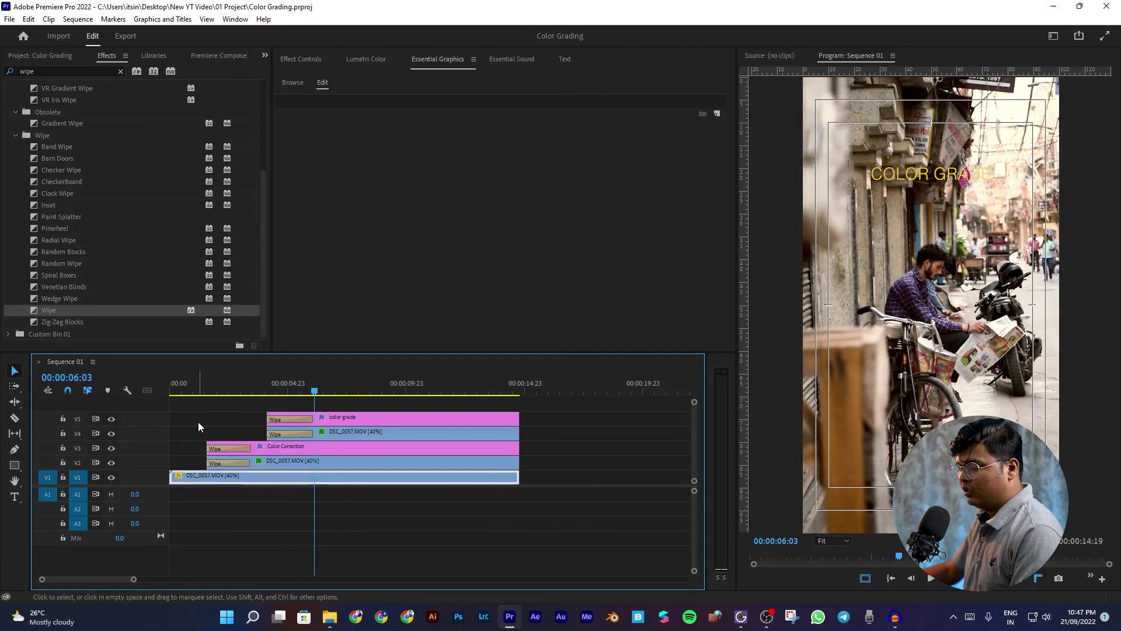